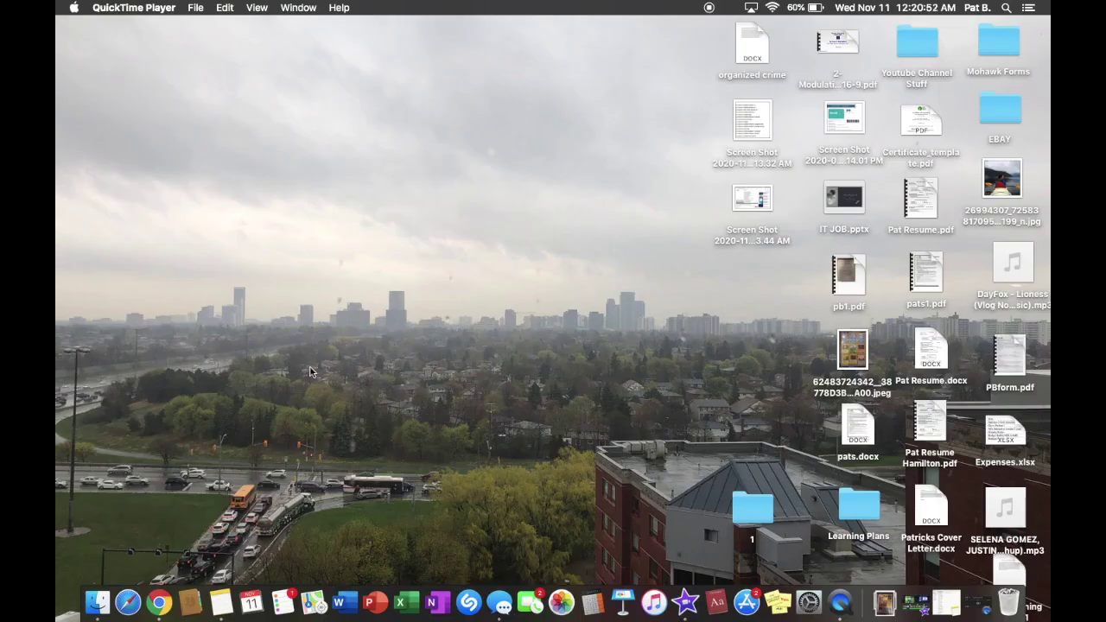
Launch Chrome, move its window to the top-left, and load google.ca
left_click(160, 598)
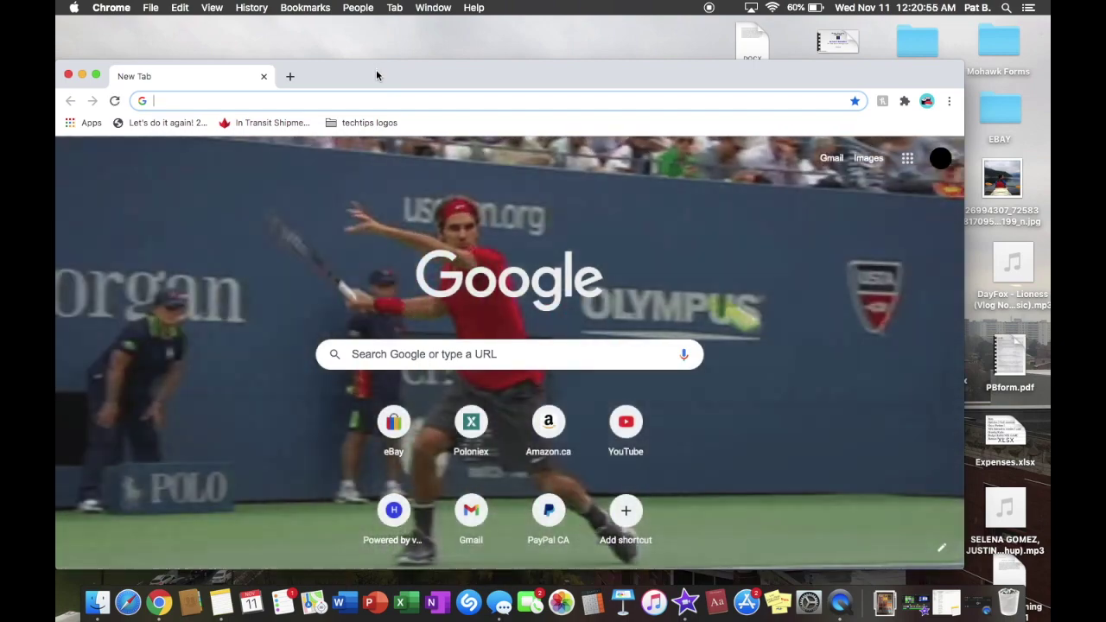
left_click_drag(376, 76, 398, 40)
left_click(331, 69)
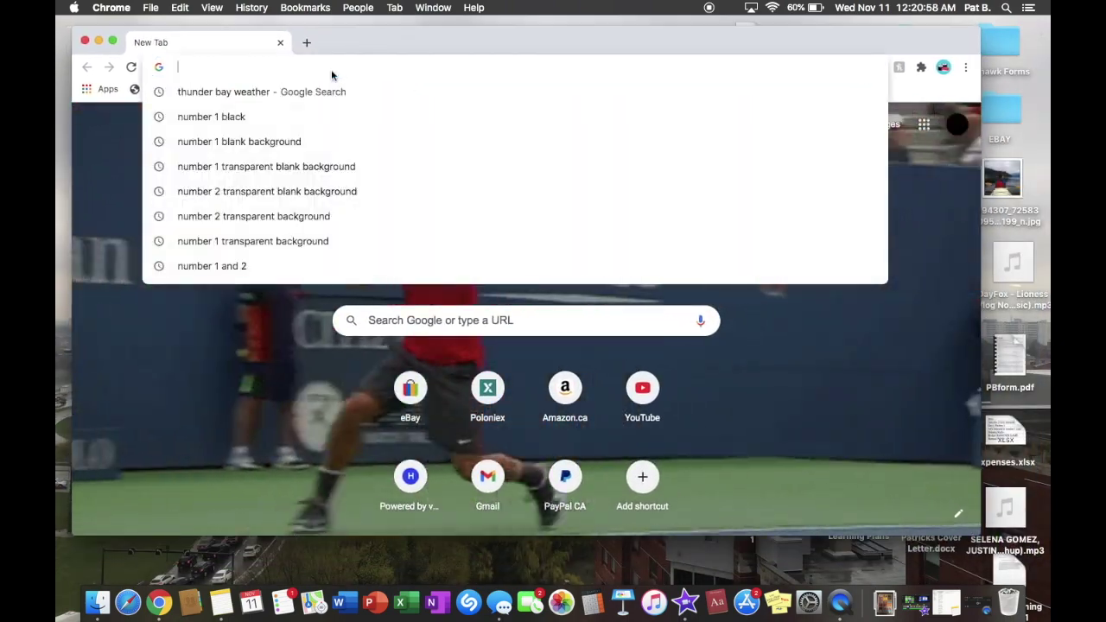
left_click(128, 191)
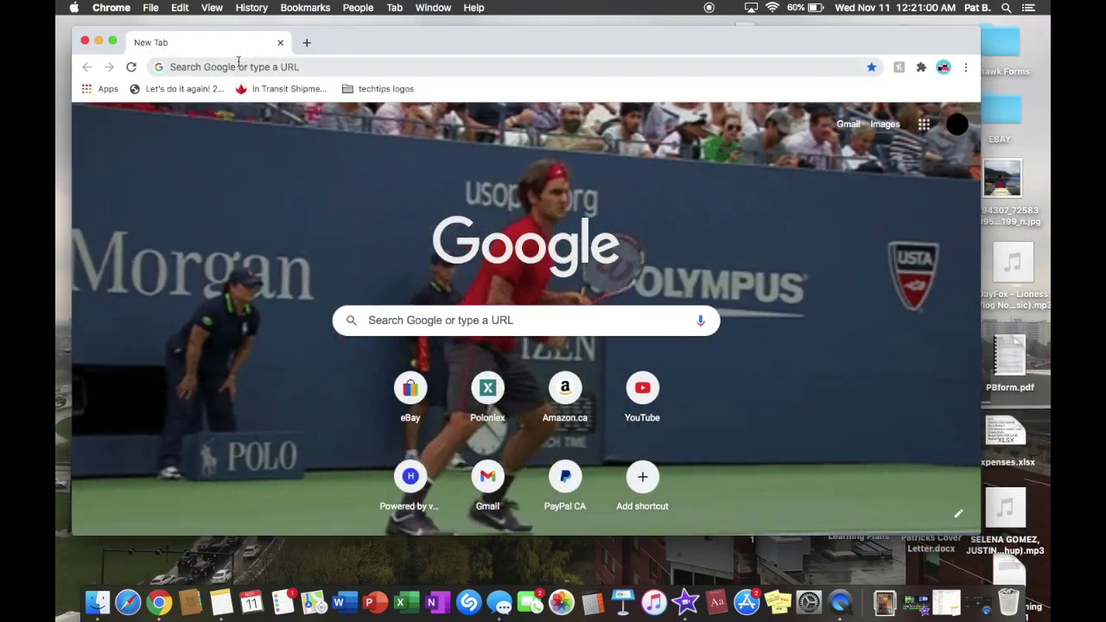
left_click(239, 67)
type("pare")
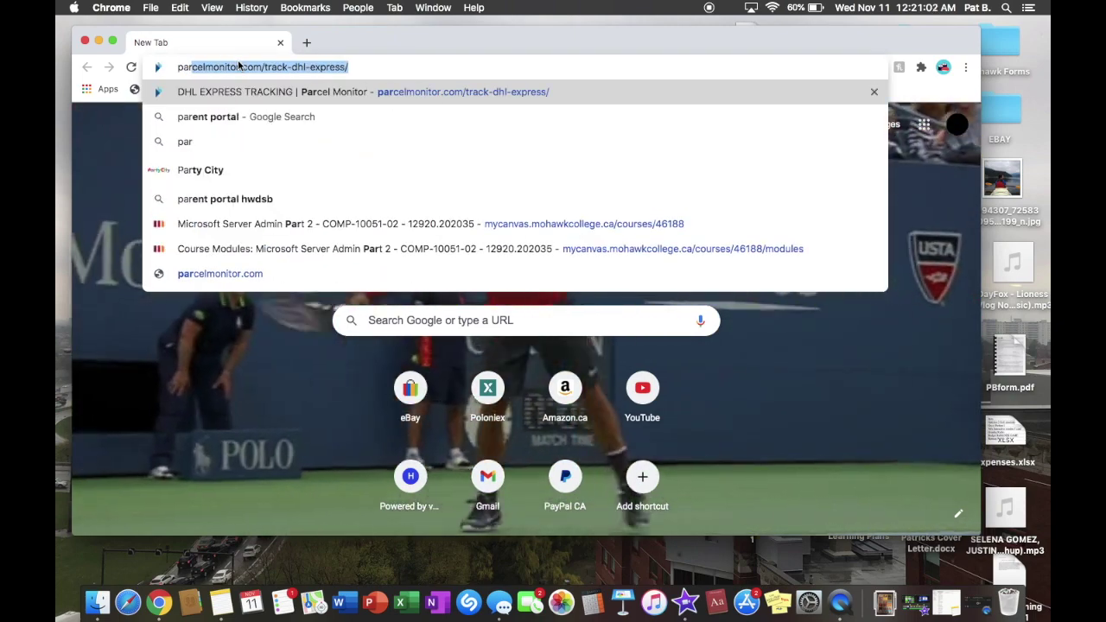
key("BackSpace")
key("BackSpace")
key("BackSpace")
key("BackSpace")
key("BackSpace")
type("google.ca")
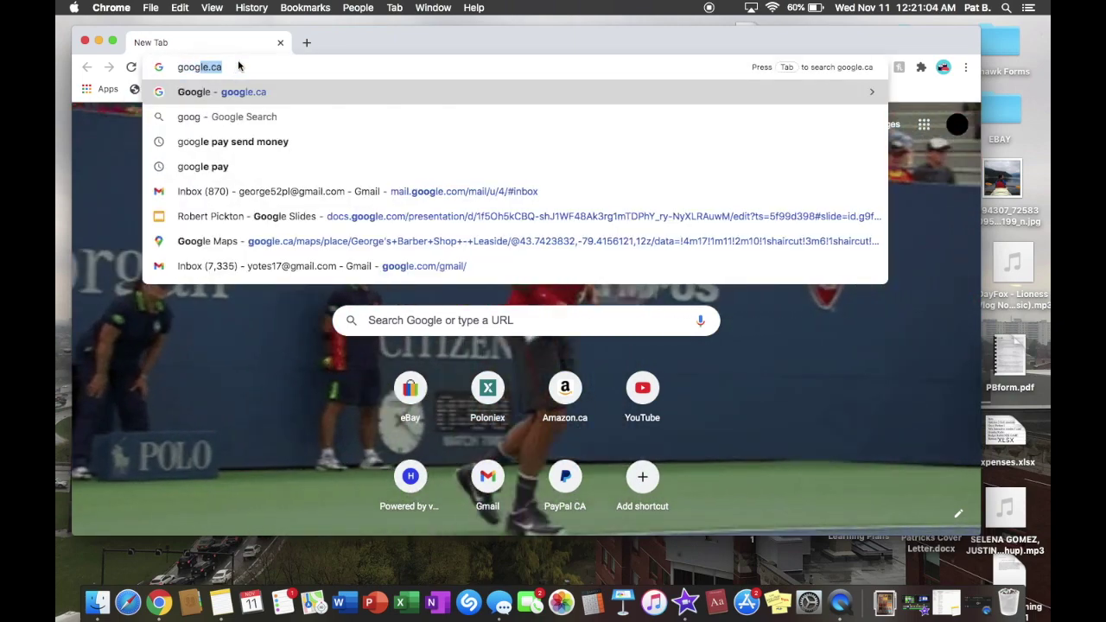
key("Return")
Search Google for 'parallels' and open the Parallels homepage result
type("p")
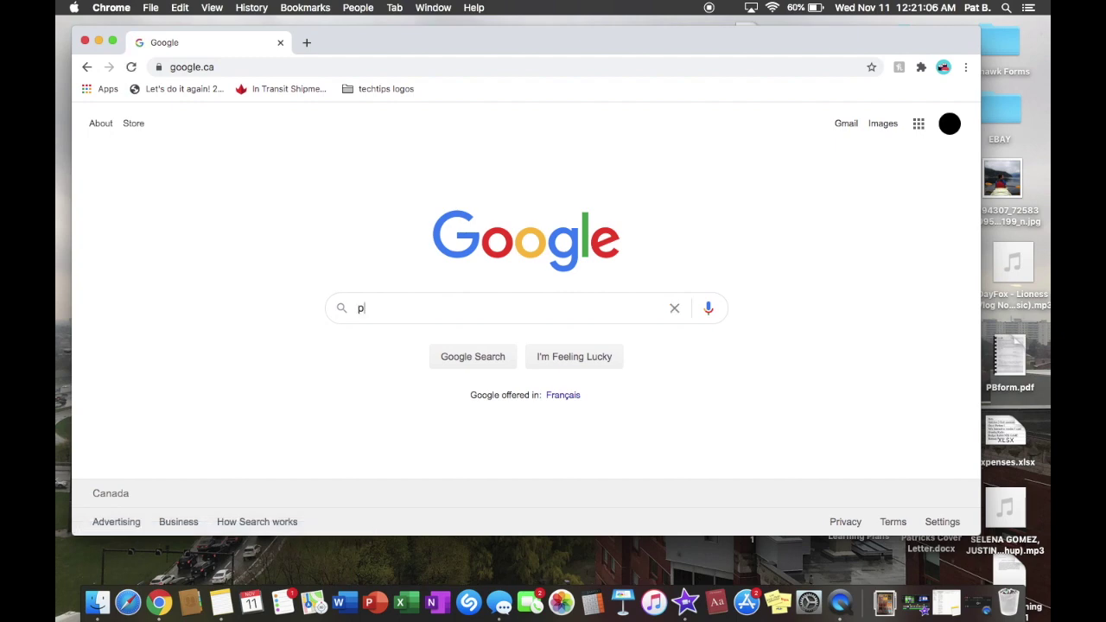
type("arallels")
key("Return")
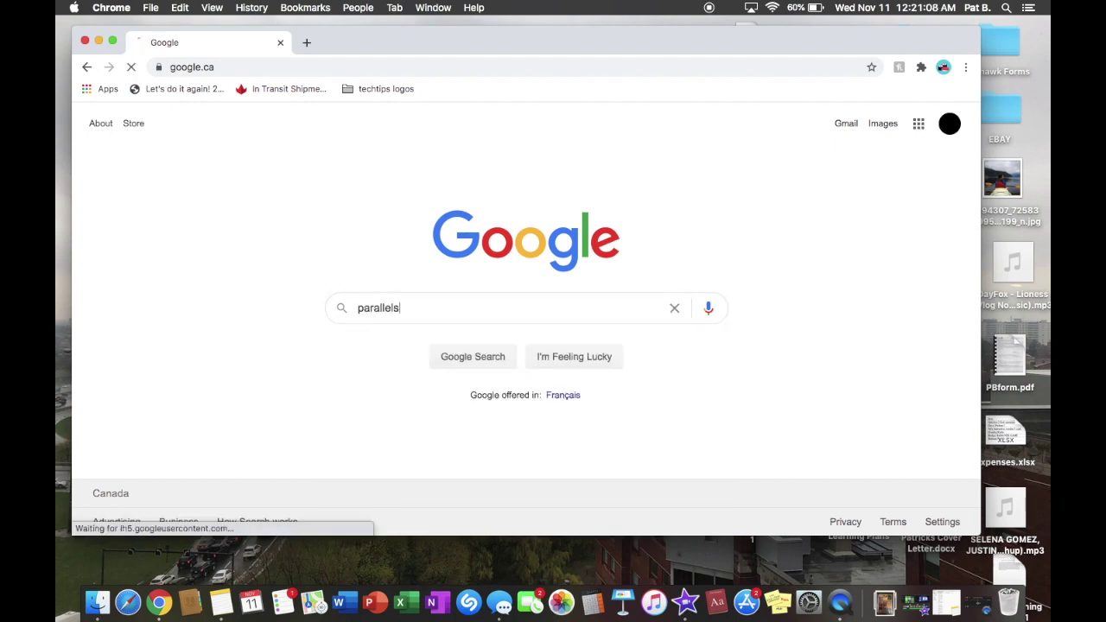
scroll(252, 456, "down", 3)
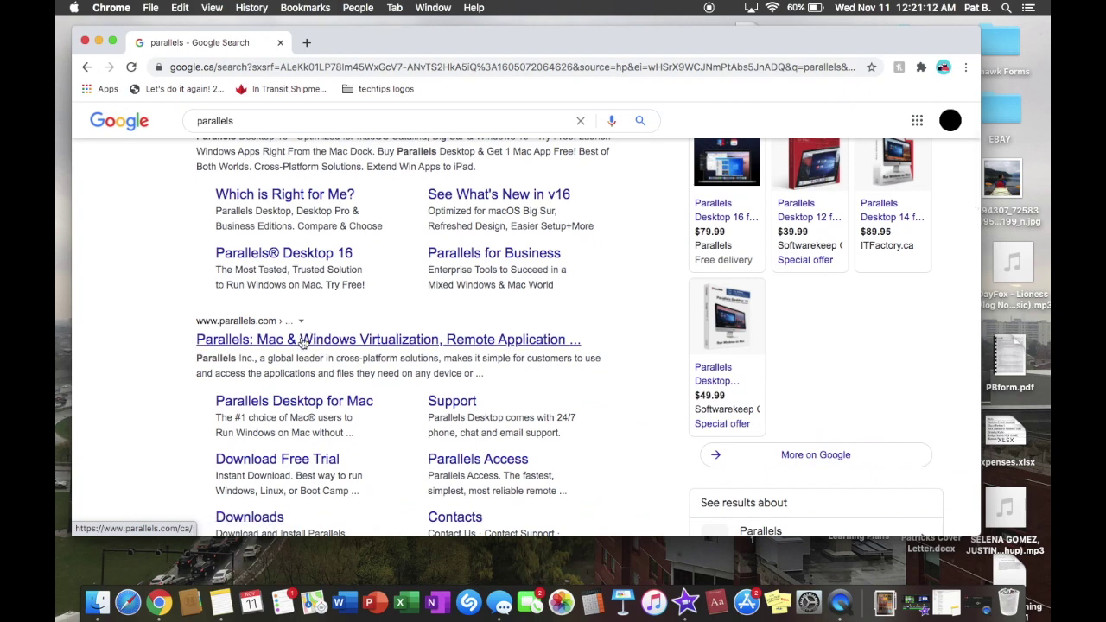
left_click(302, 341)
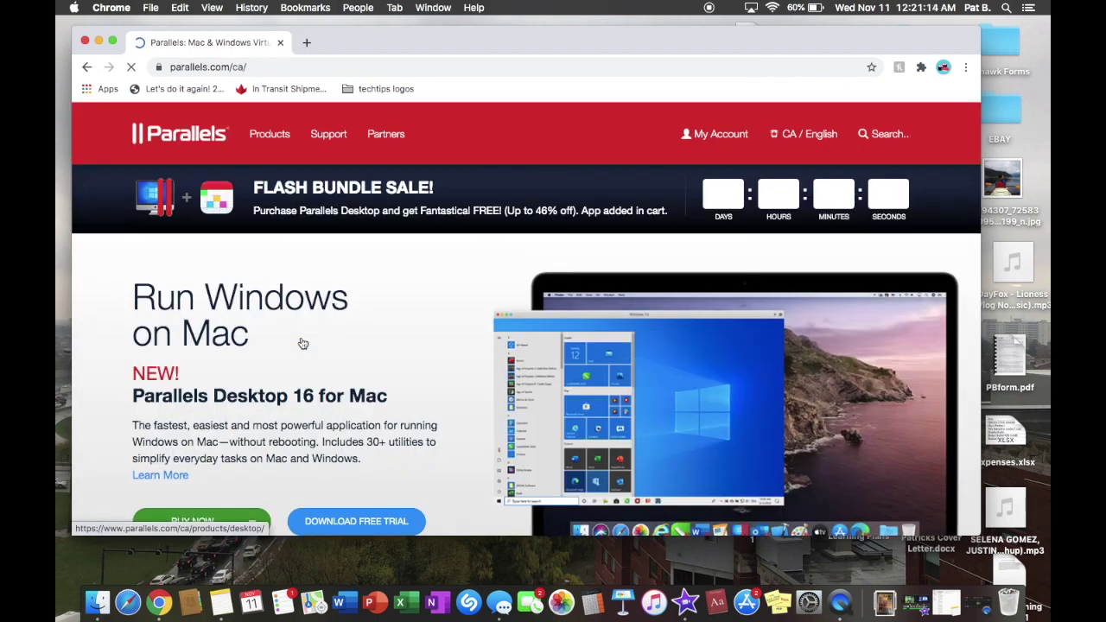
Open the Parallels Desktop 16 free 14-day trial download page and make Chrome full screen
scroll(372, 298, "down", 5)
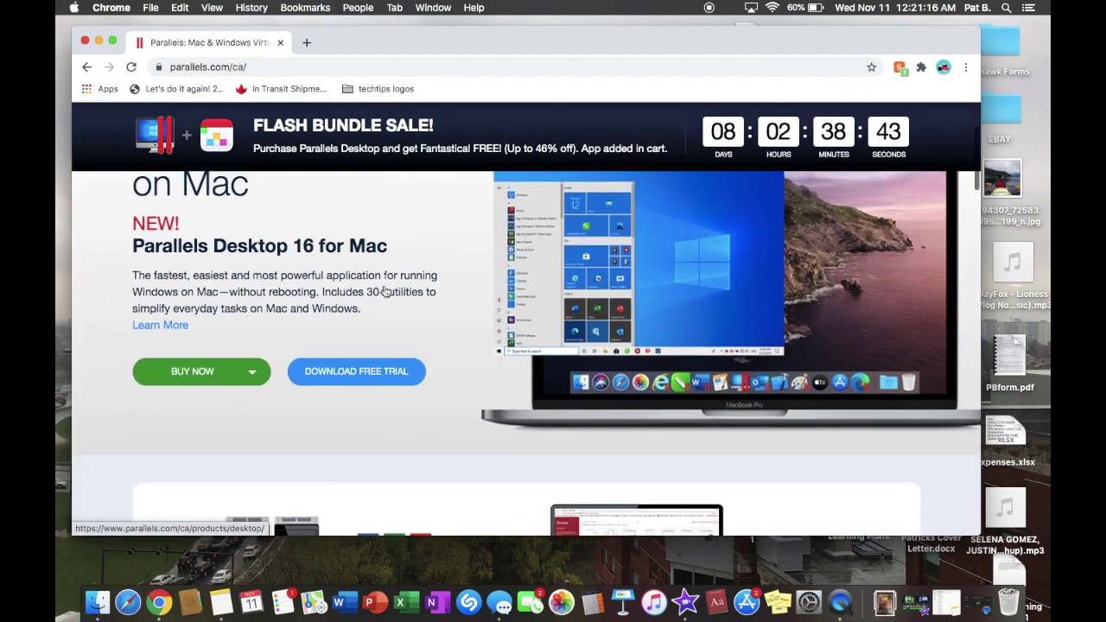
scroll(318, 351, "up", 3)
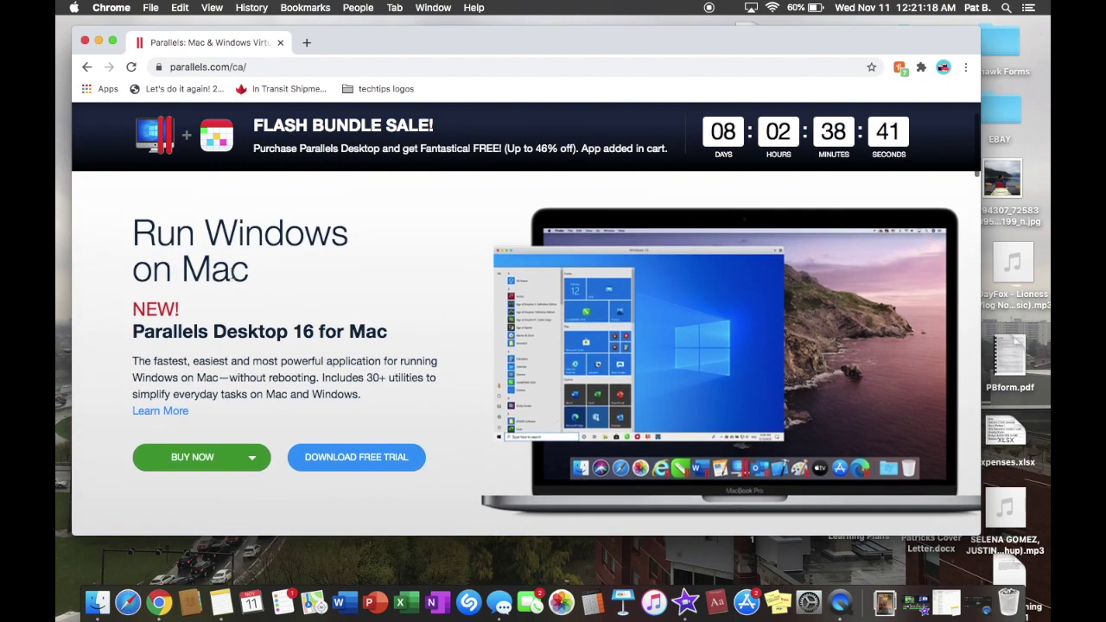
left_click(331, 457)
left_click(86, 67)
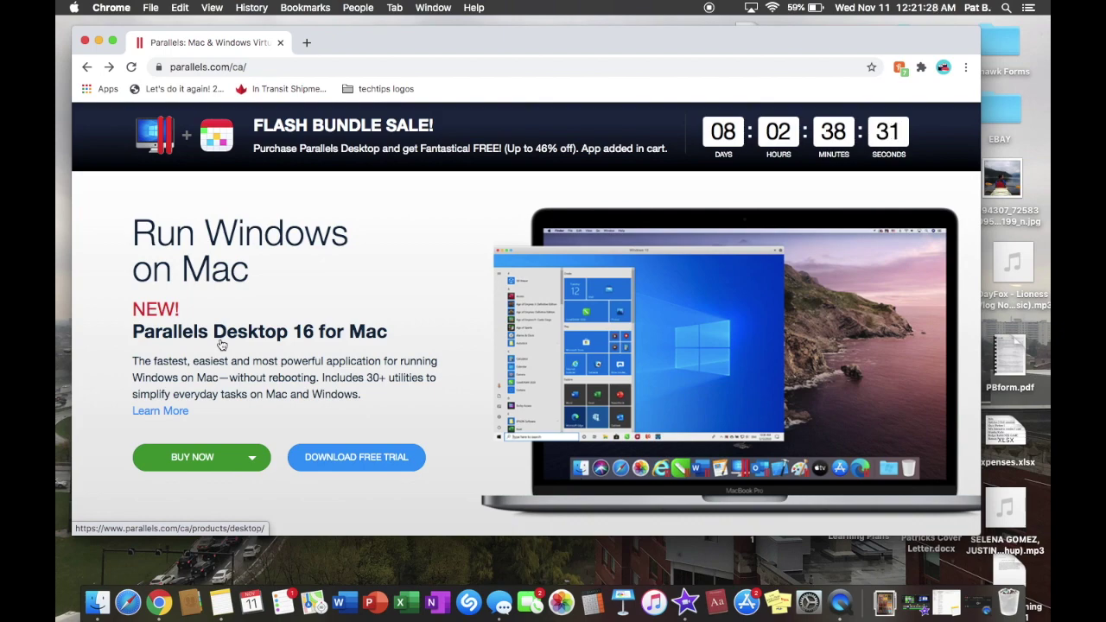
left_click(337, 459)
scroll(493, 261, "down", 3)
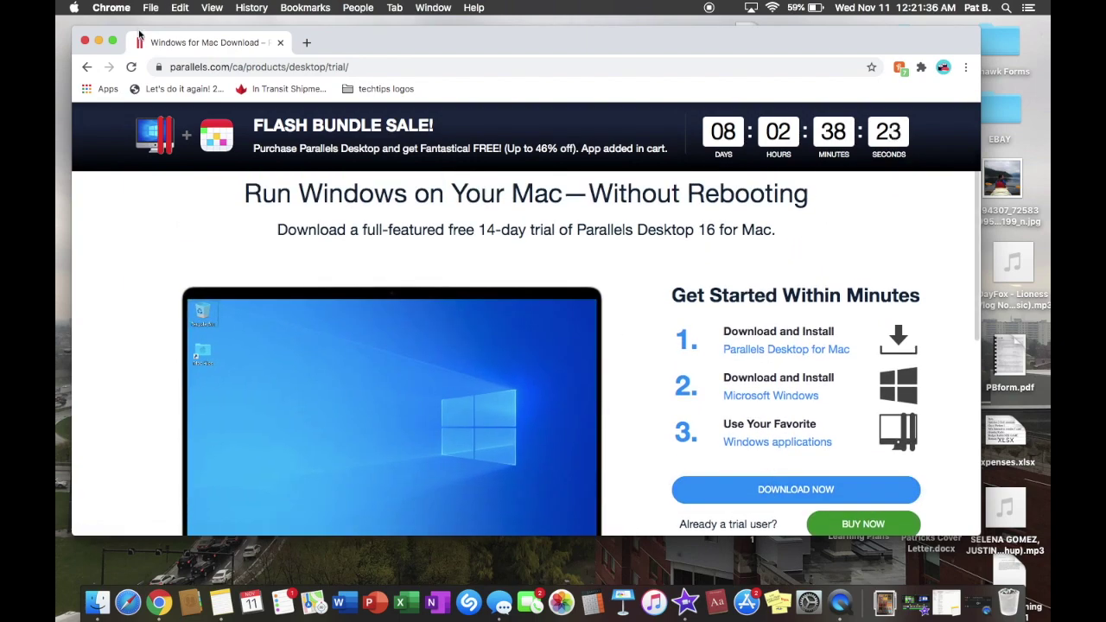
left_click(112, 41)
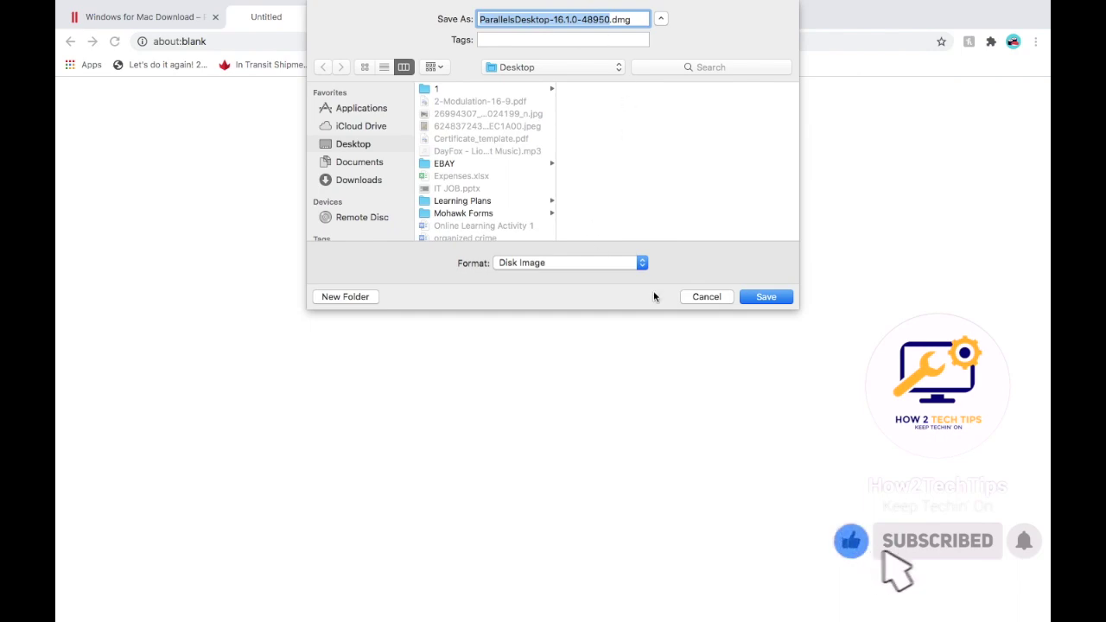
Save ParallelsDesktop-16.1.0-48950.dmg to the Desktop, dismiss the thank-you popup, and browse the welcome page
left_click(760, 298)
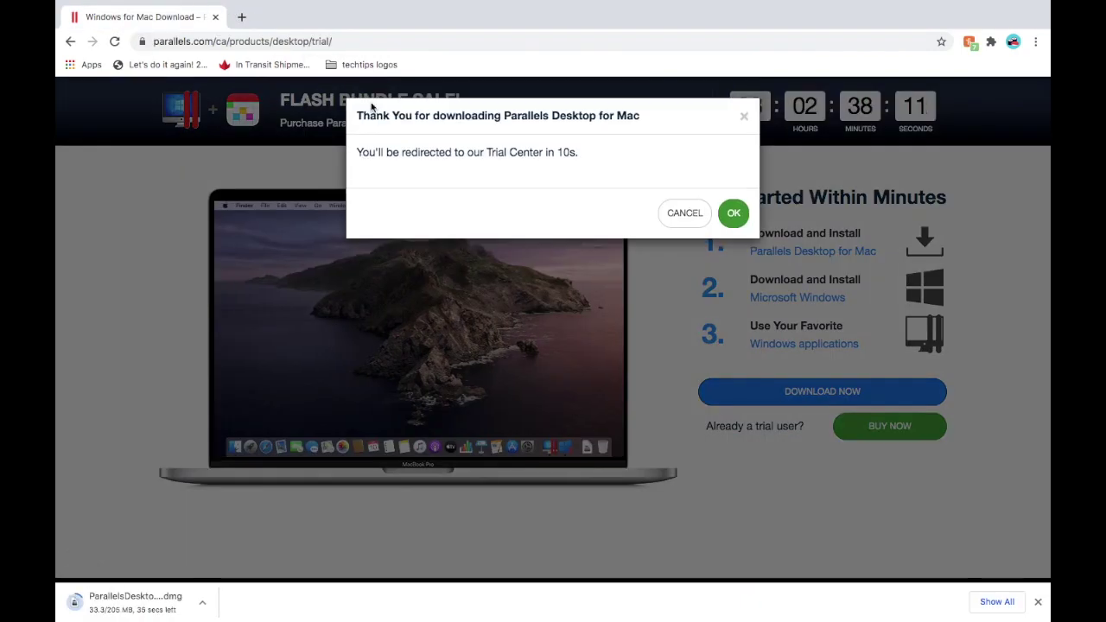
left_click(734, 214)
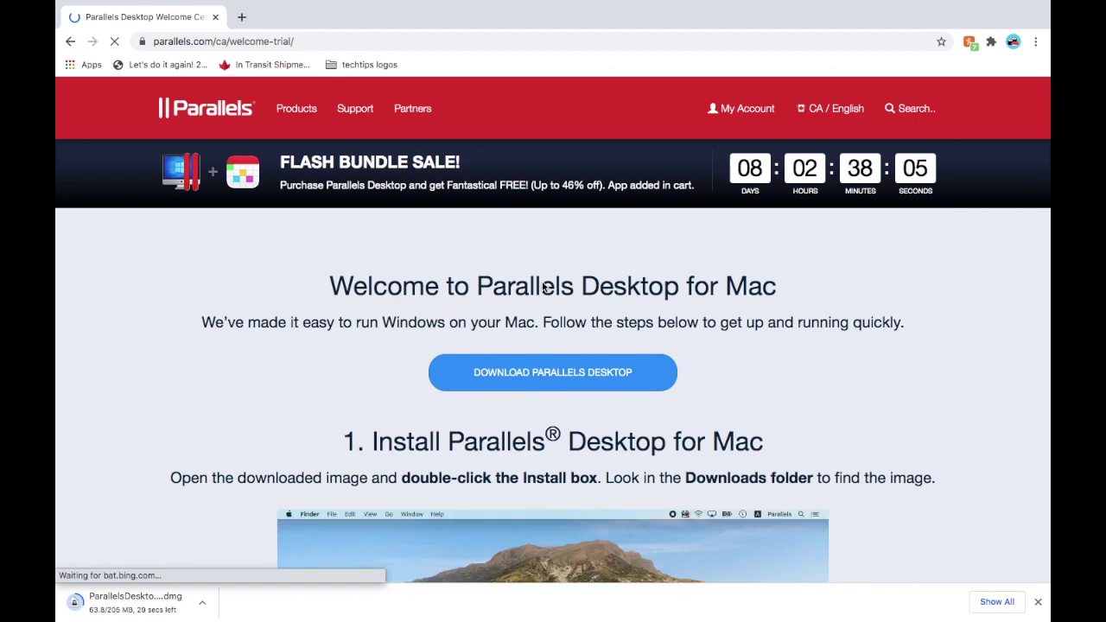
scroll(544, 287, "down", 3)
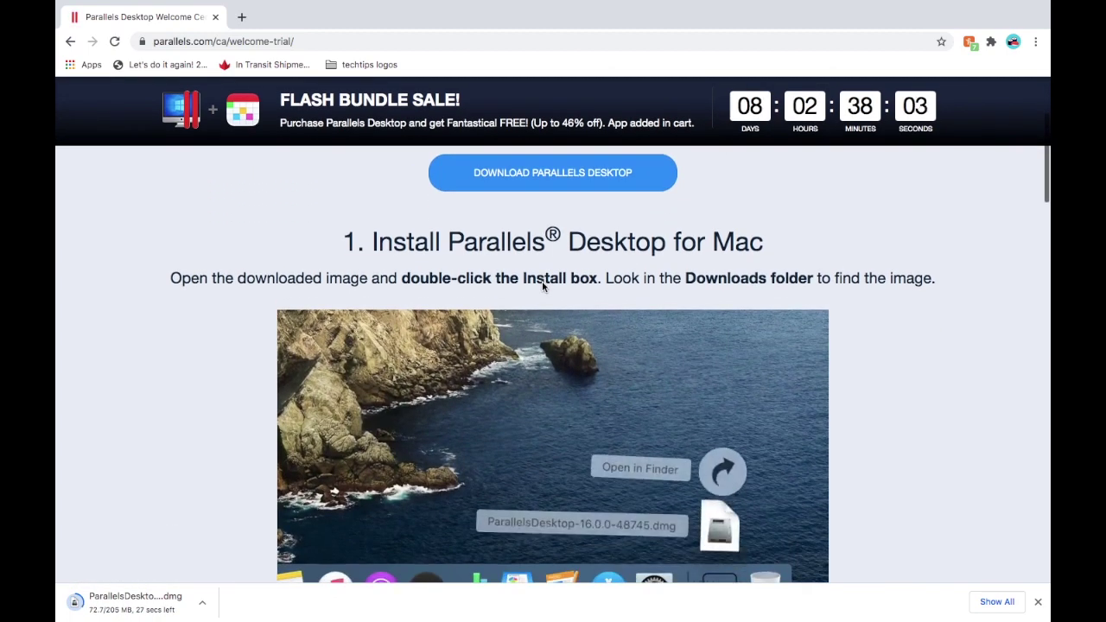
scroll(543, 286, "down", 2)
scroll(542, 286, "up", 2)
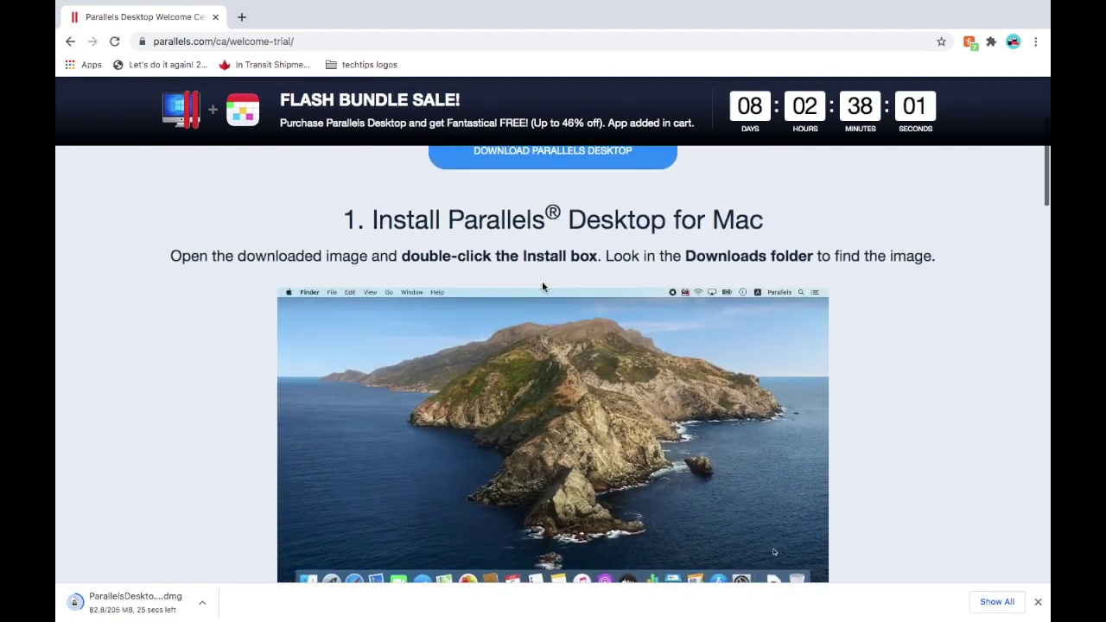
scroll(543, 286, "down", 2)
scroll(542, 286, "down", 3)
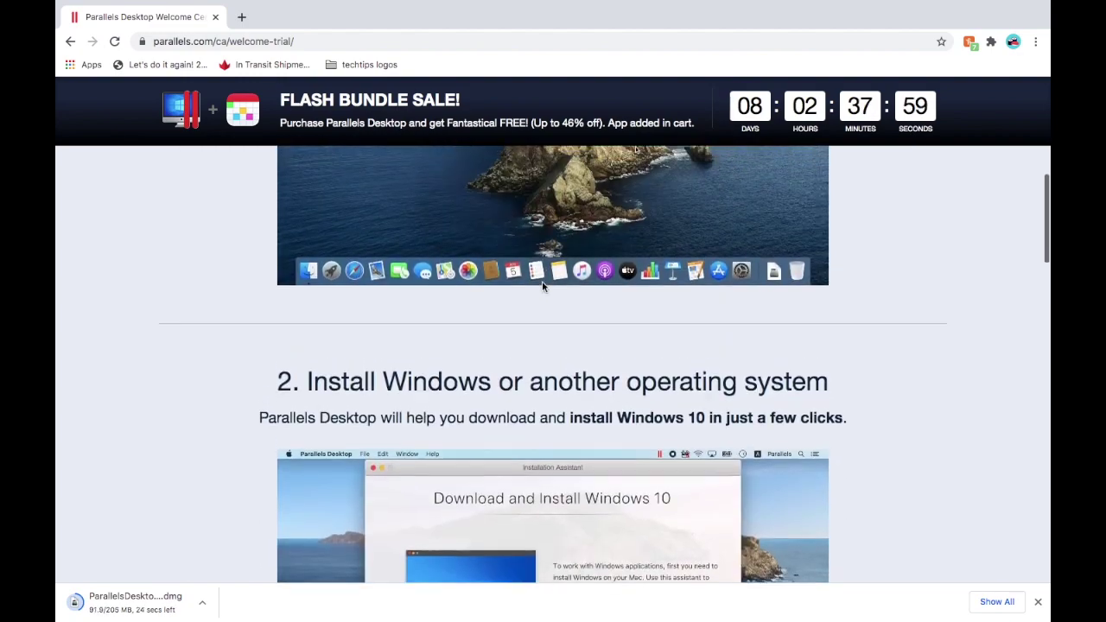
scroll(543, 286, "up", 6)
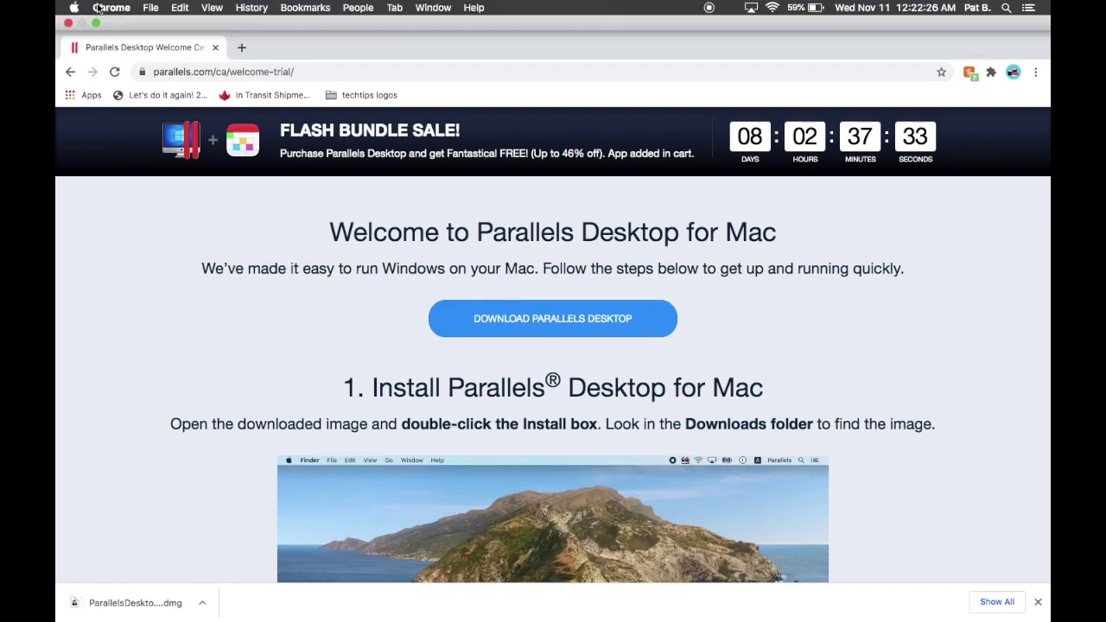
Exit full screen, minimise Chrome, and move the Parallels disk image to the desktop's top-left
left_click(96, 24)
left_click(93, 32)
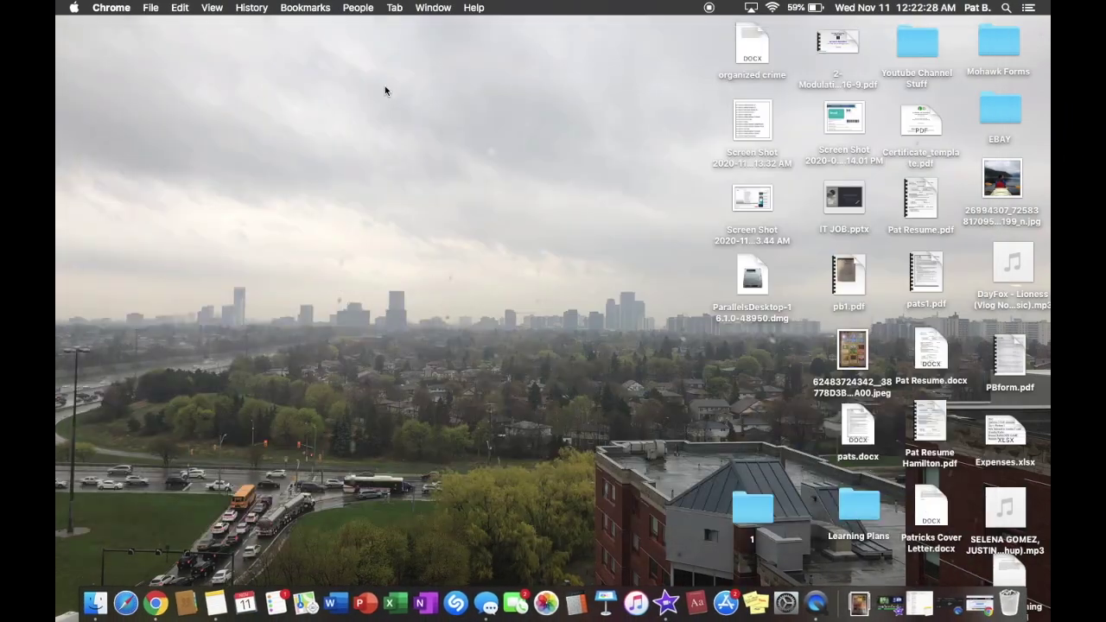
left_click_drag(738, 329, 173, 105)
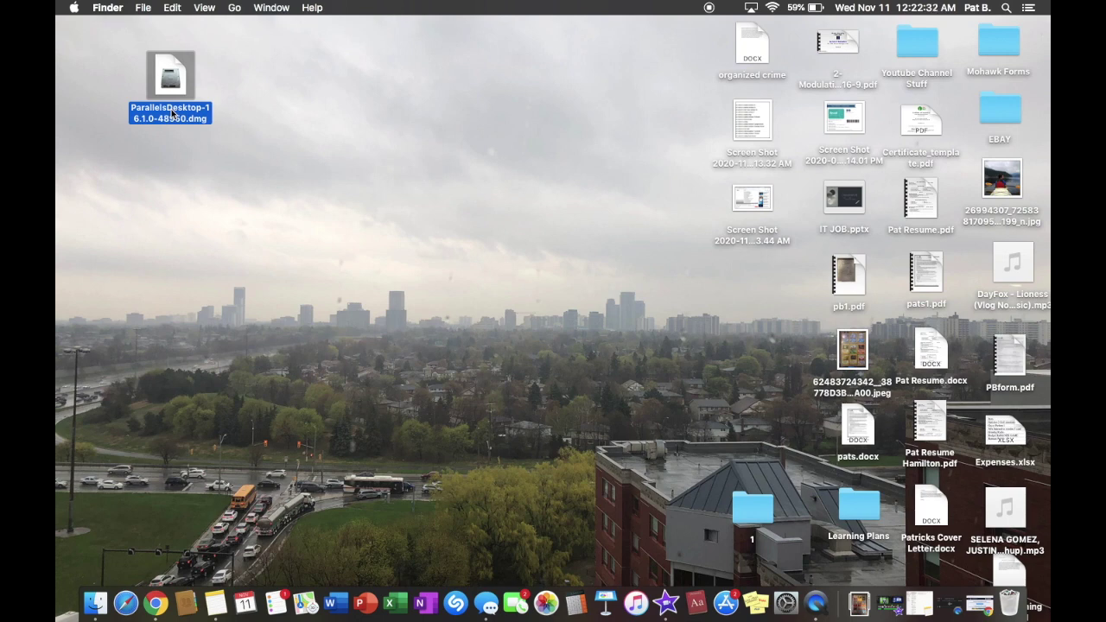
Mount ParallelsDesktop-16.1.0-48950.dmg, mute the system sound, and launch its Install app
double_click(172, 112)
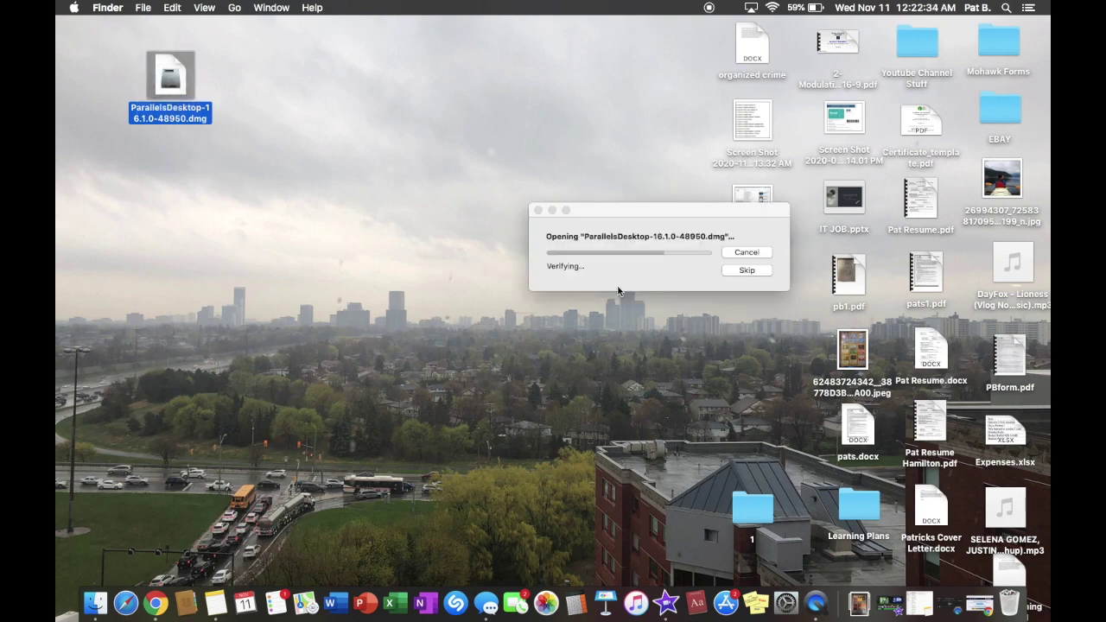
left_click_drag(653, 222, 379, 145)
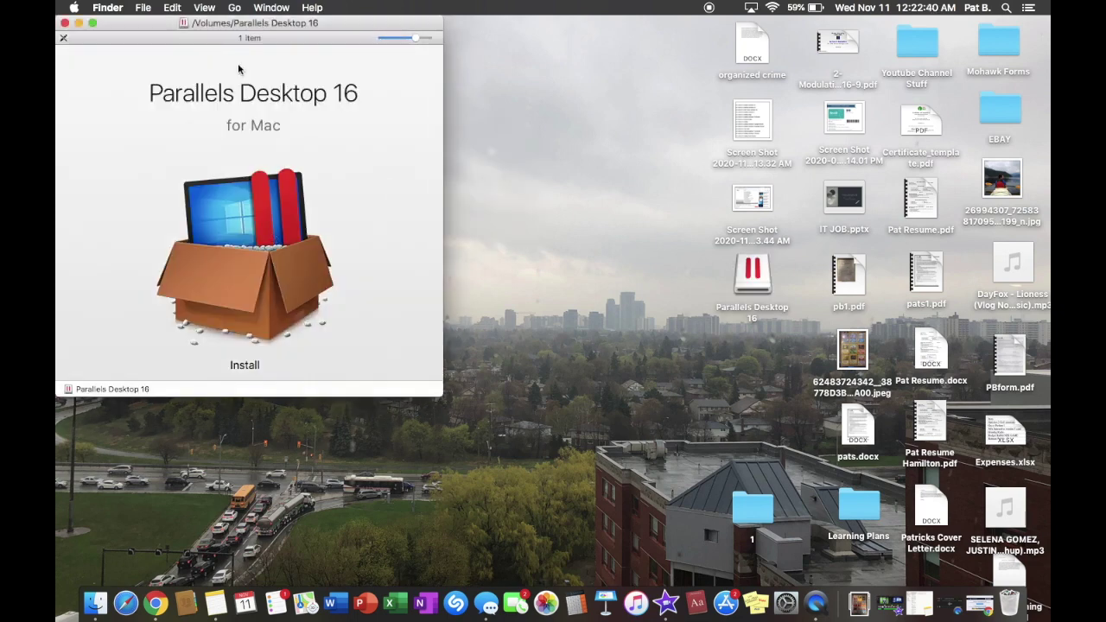
left_click_drag(252, 27, 382, 35)
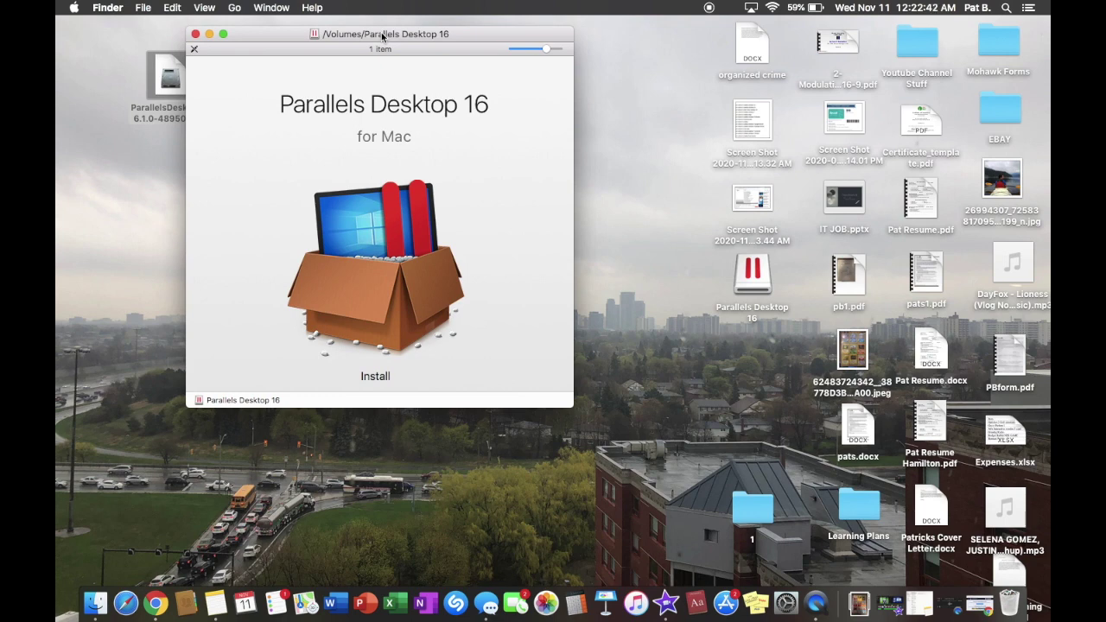
key("XF86AudioMute")
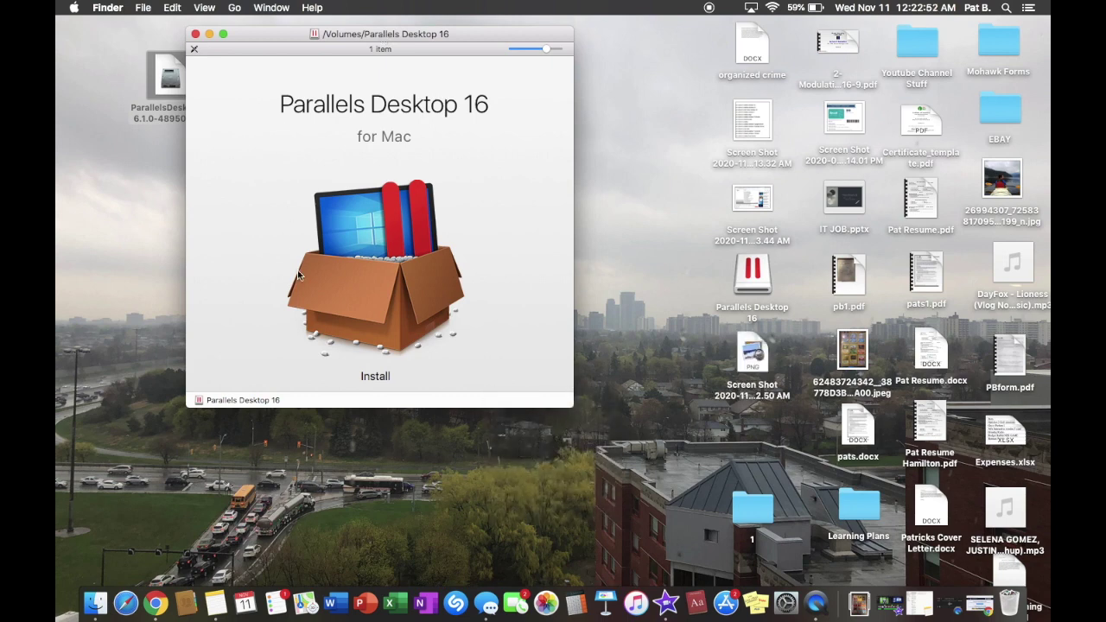
double_click(385, 262)
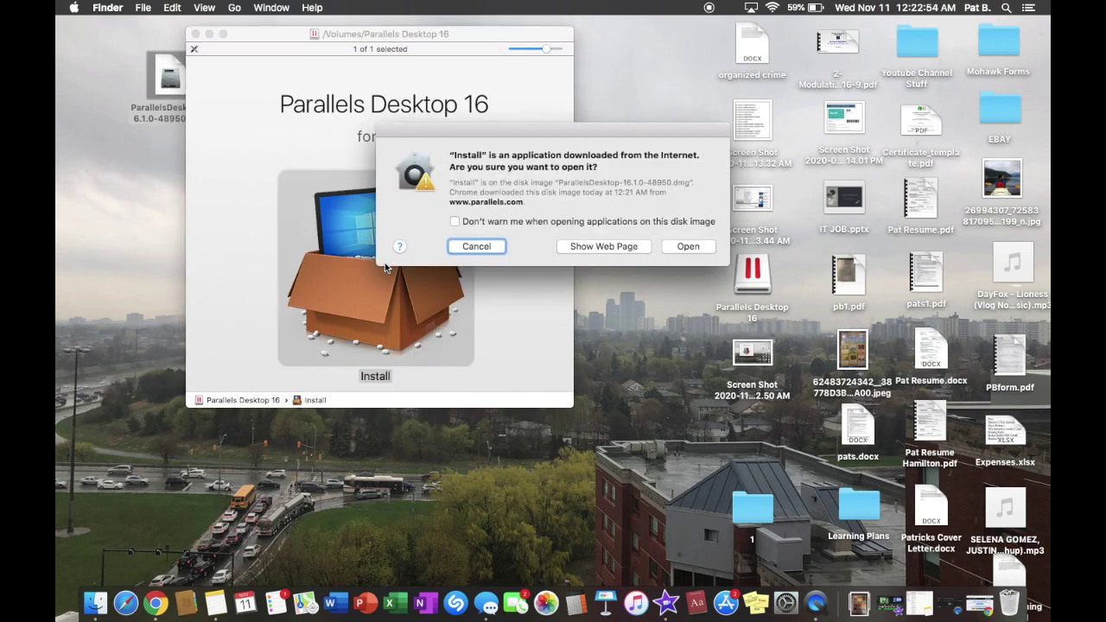
Confirm opening the installer, accept the licence agreement, and authorise with the administrator password
left_click(682, 249)
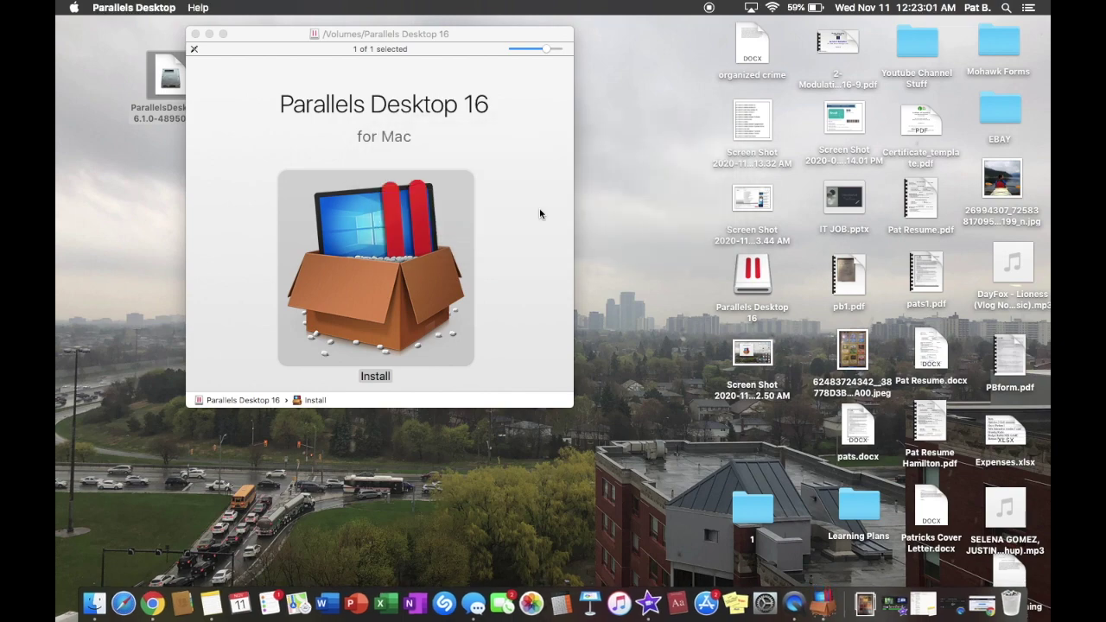
scroll(556, 417, "down", 10)
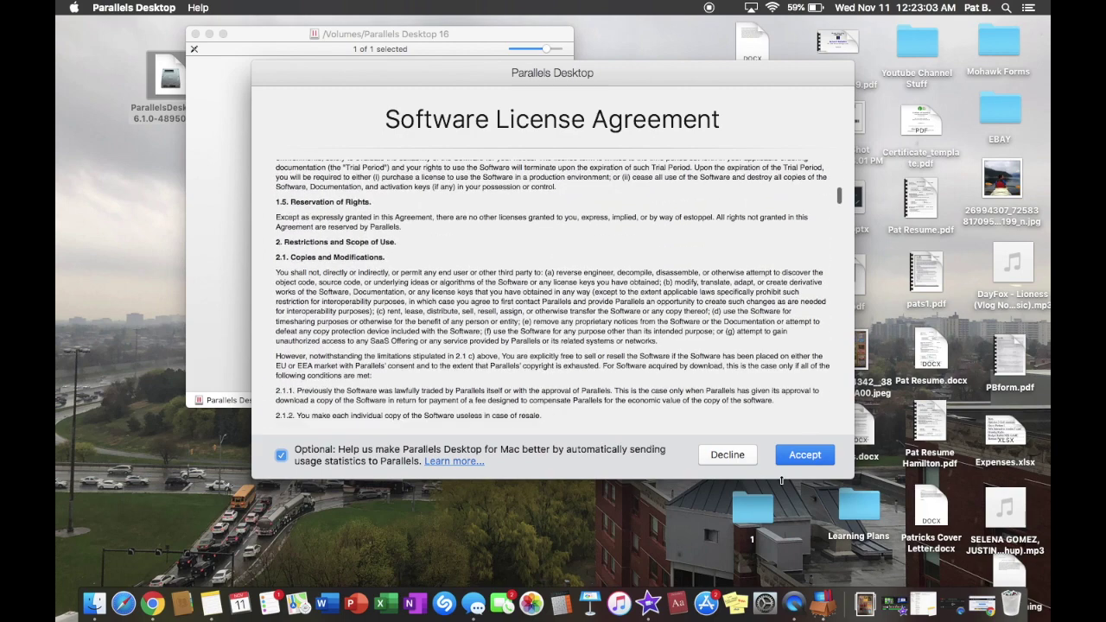
left_click(799, 458)
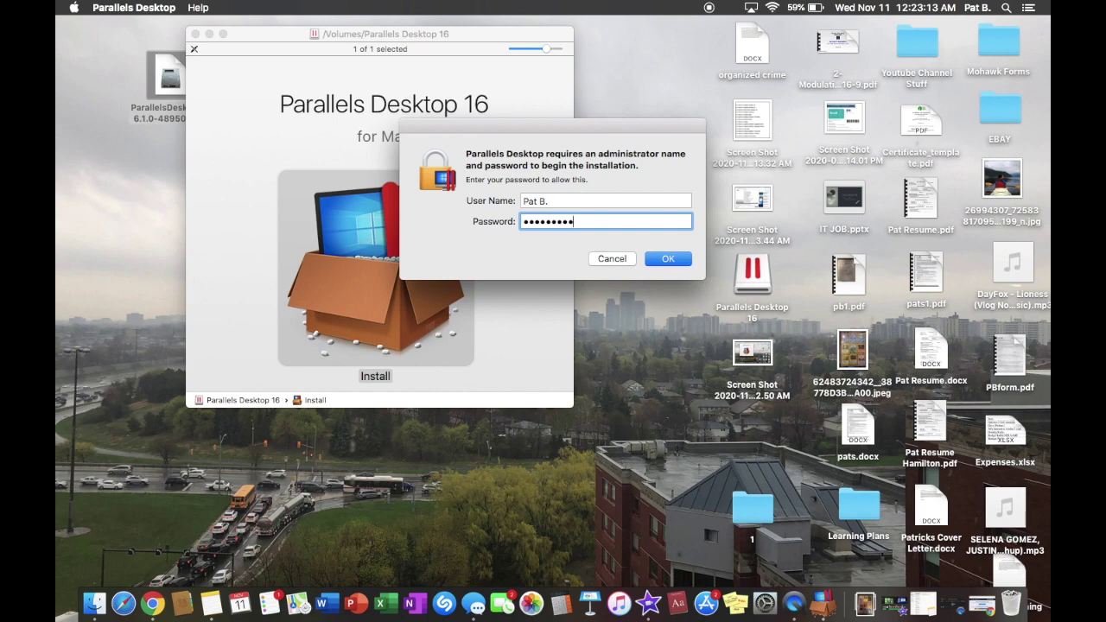
key("Return")
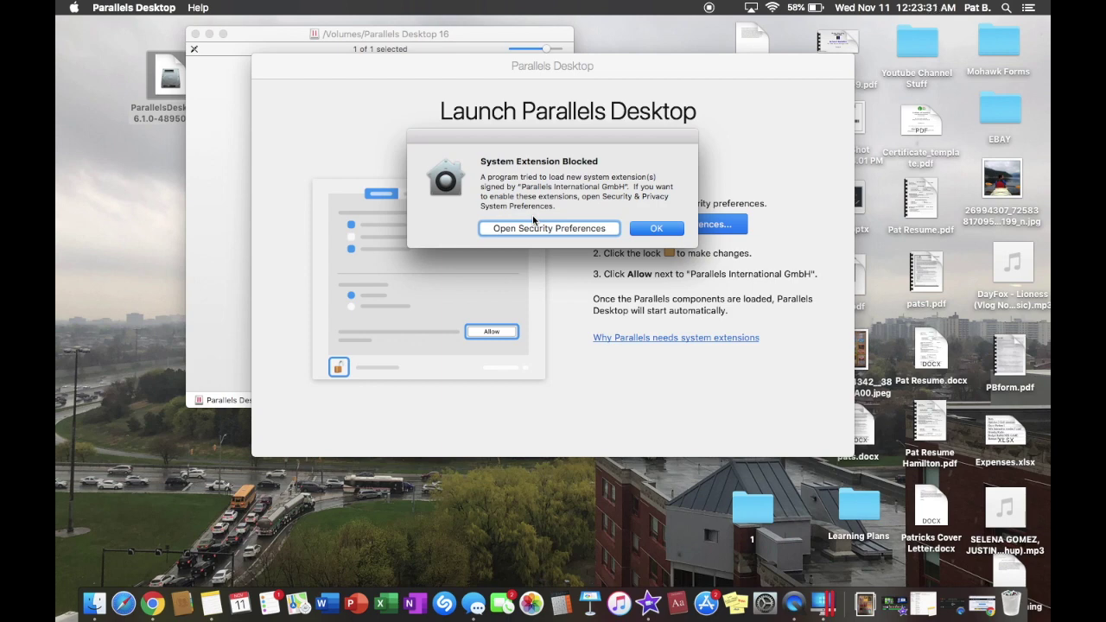
Dismiss the System Extension Blocked alert and open Security & Privacy preferences
left_click(657, 229)
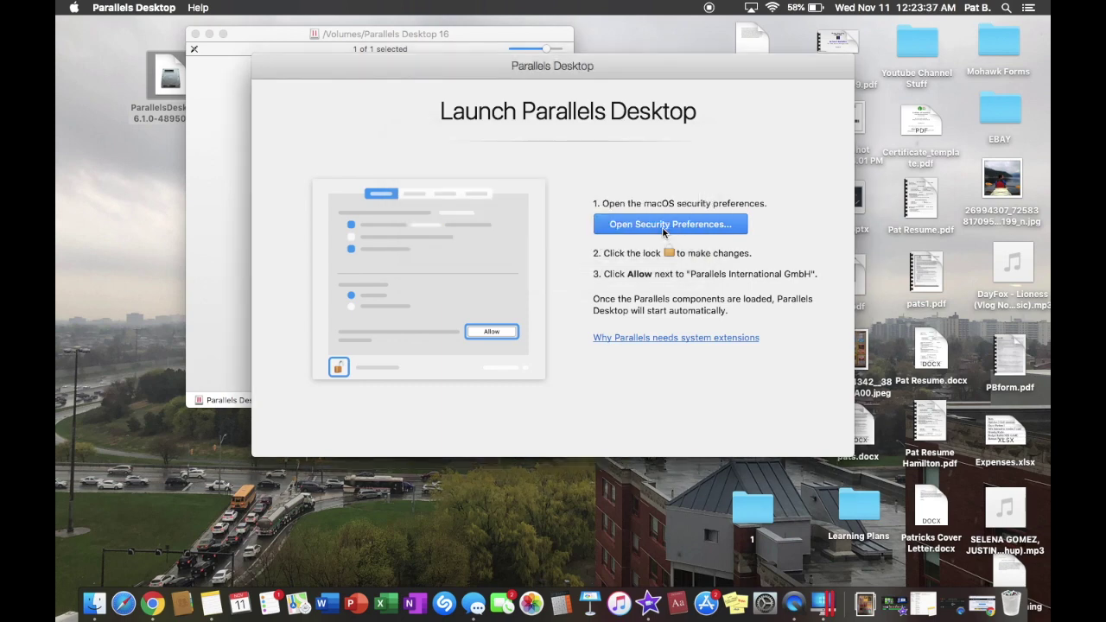
left_click(655, 229)
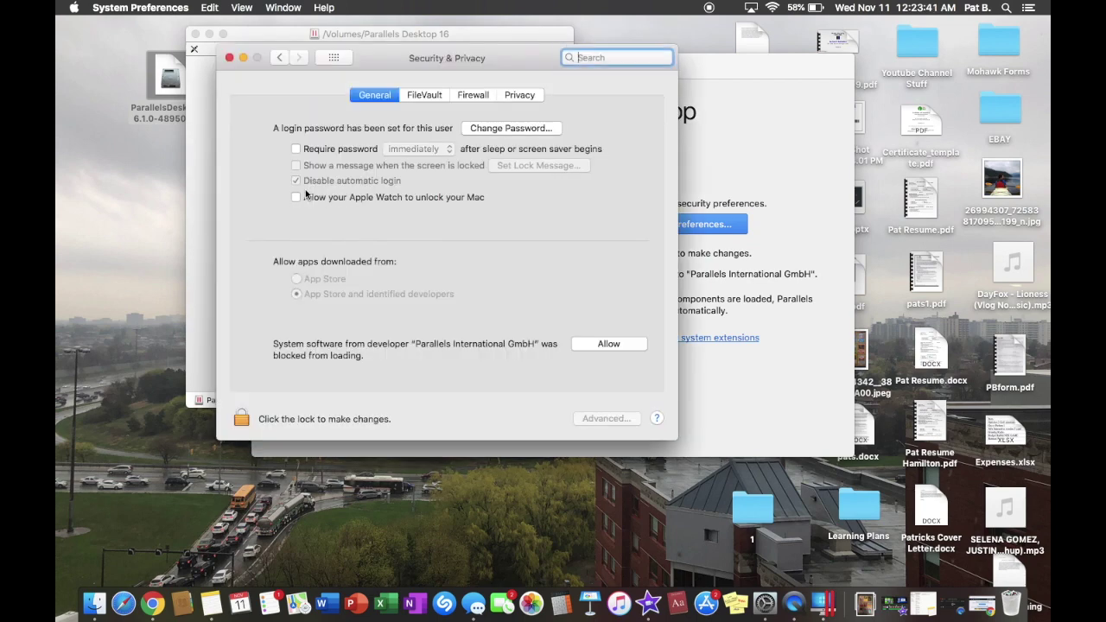
Unlock Security & Privacy with the admin password, allow Parallels International GmbH software, and close it
left_click_drag(426, 62, 304, 67)
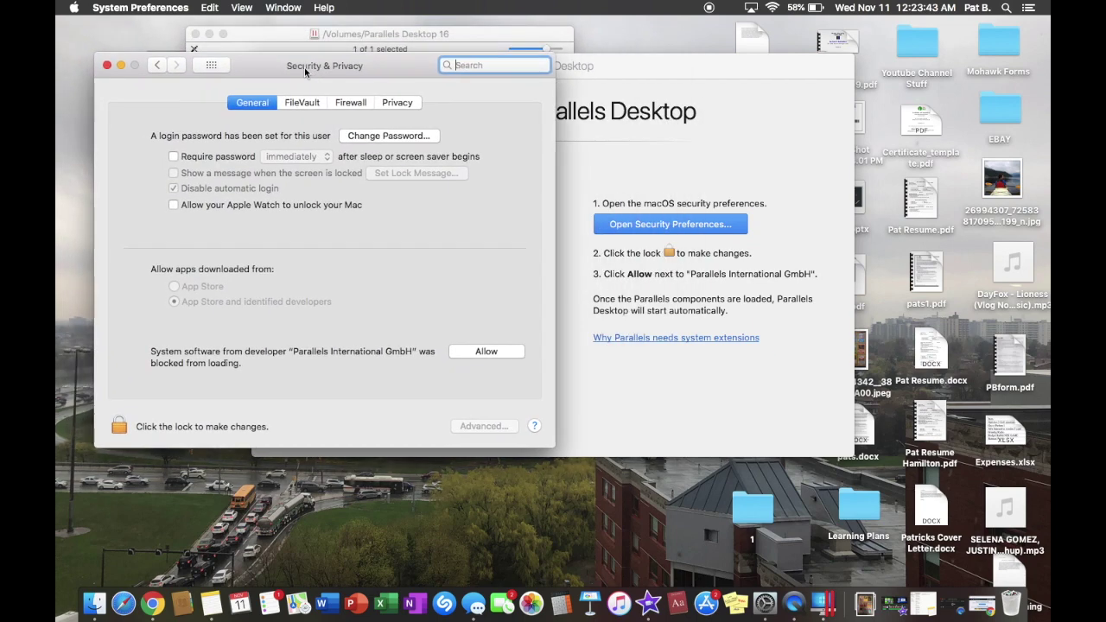
left_click(120, 425)
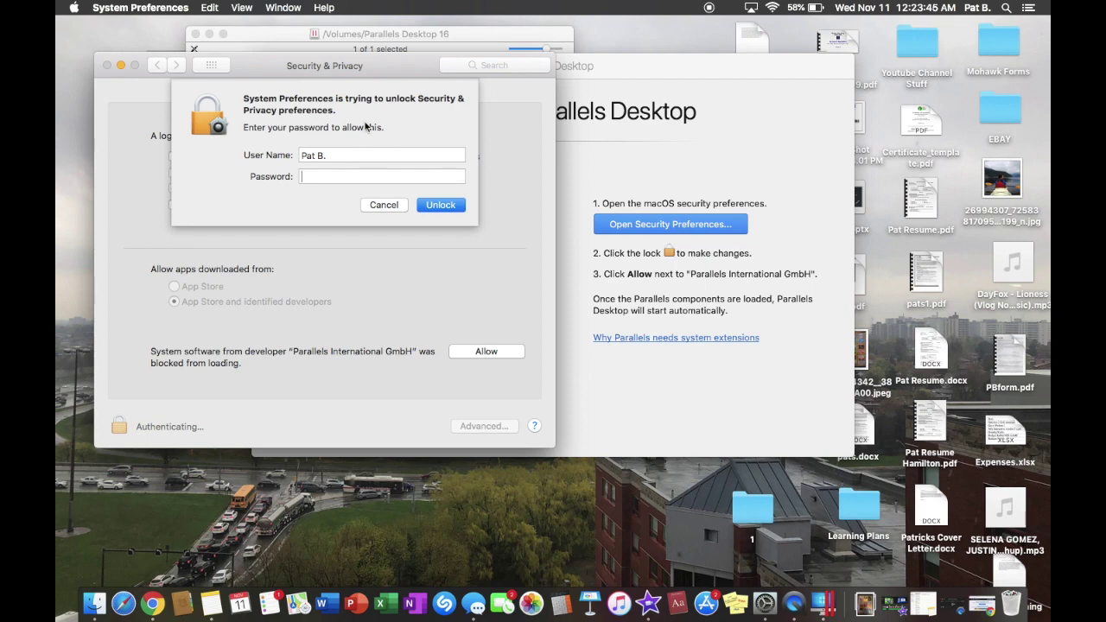
type("••••••••")
key("Return")
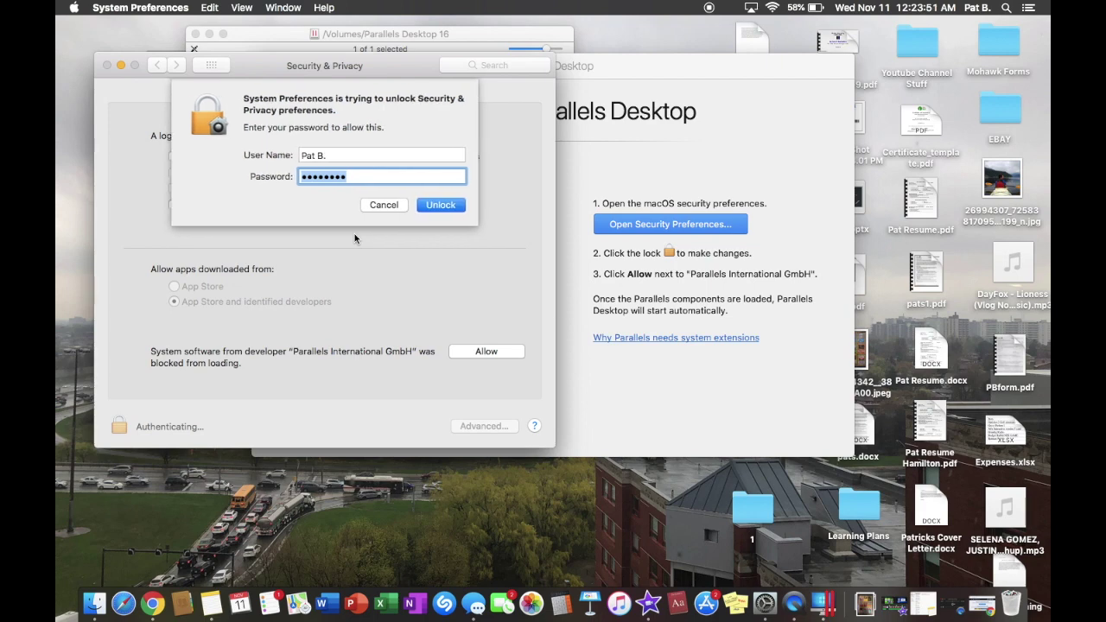
type("••••••••")
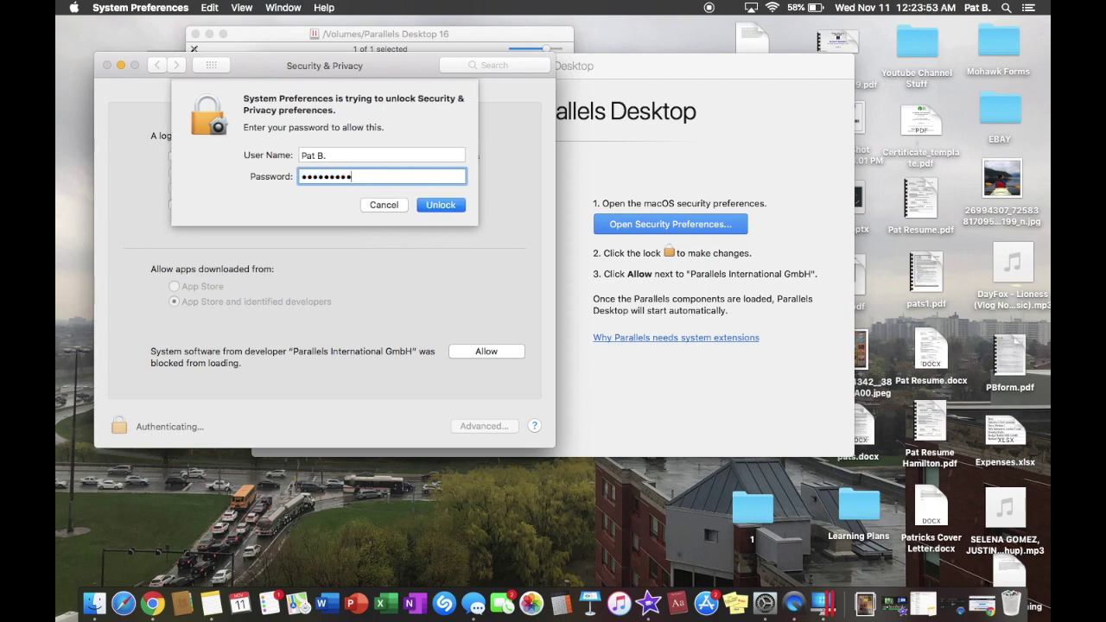
key("Return")
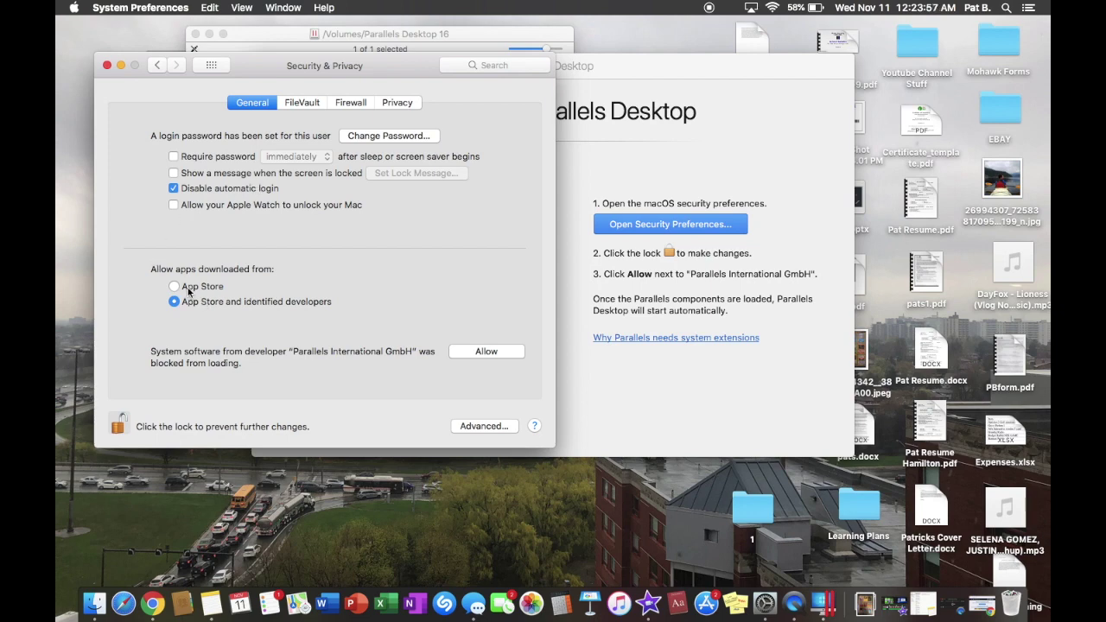
left_click(478, 352)
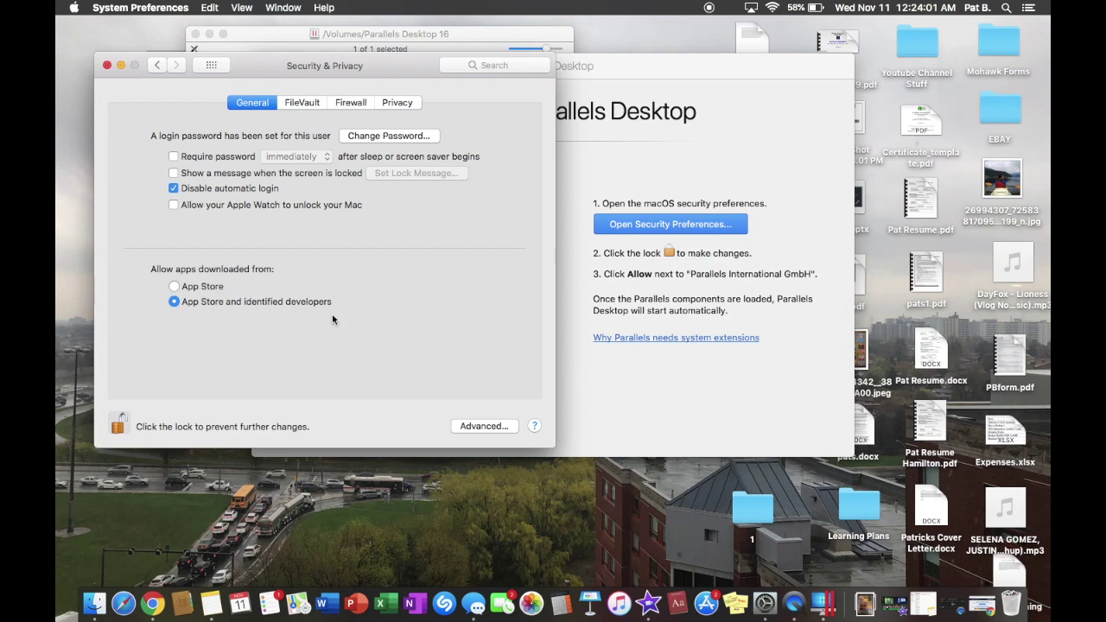
left_click(106, 66)
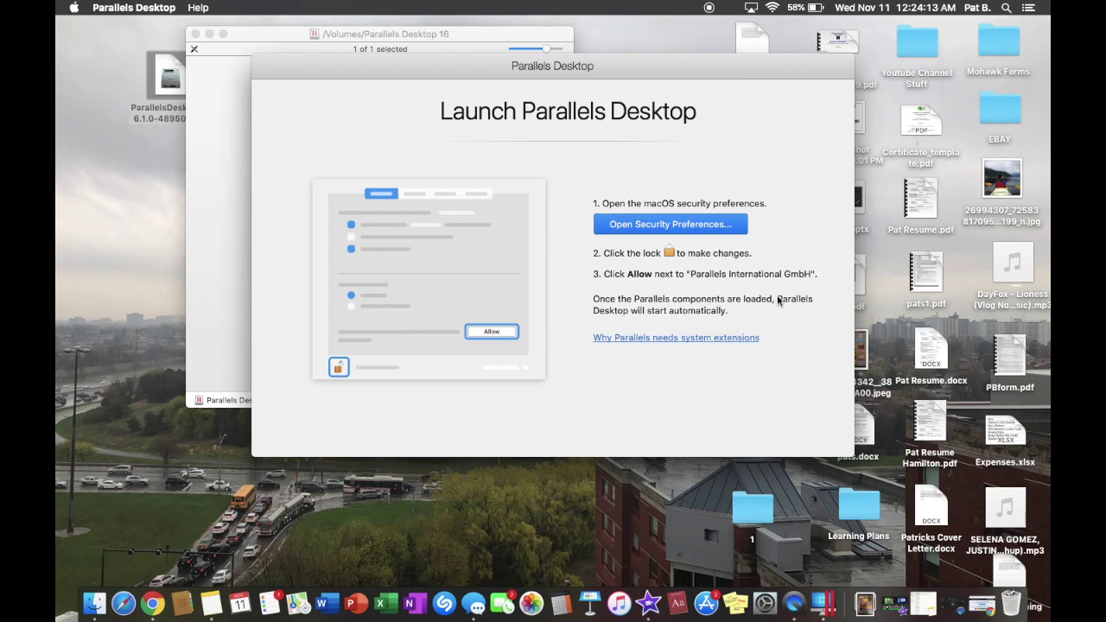
Reopen Security & Privacy, unlock it again with the admin password, and close it
left_click(666, 224)
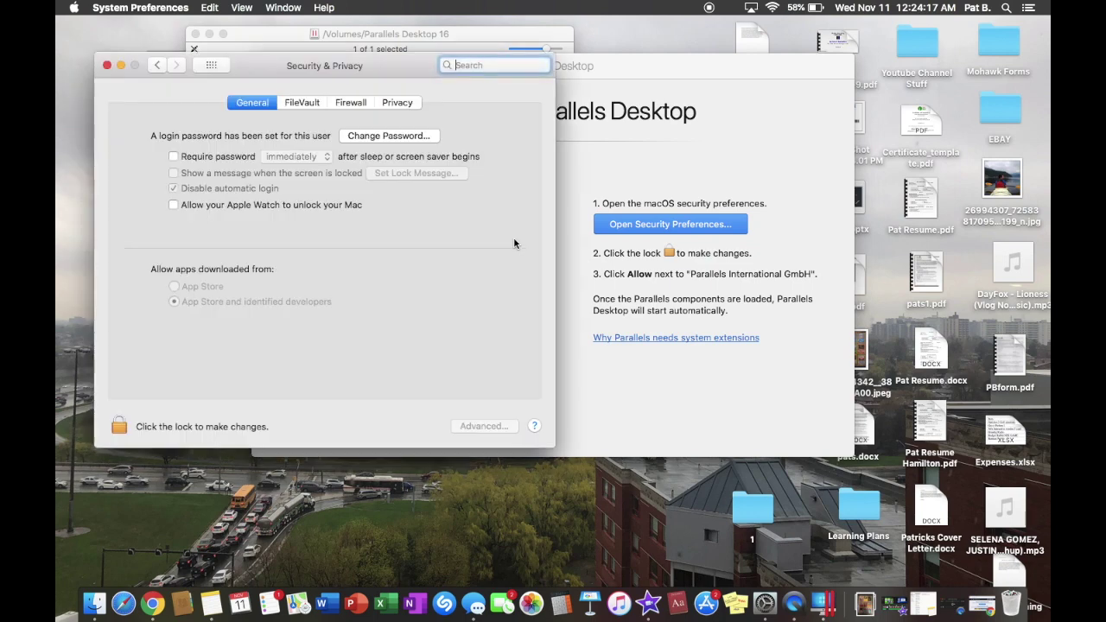
left_click(207, 427)
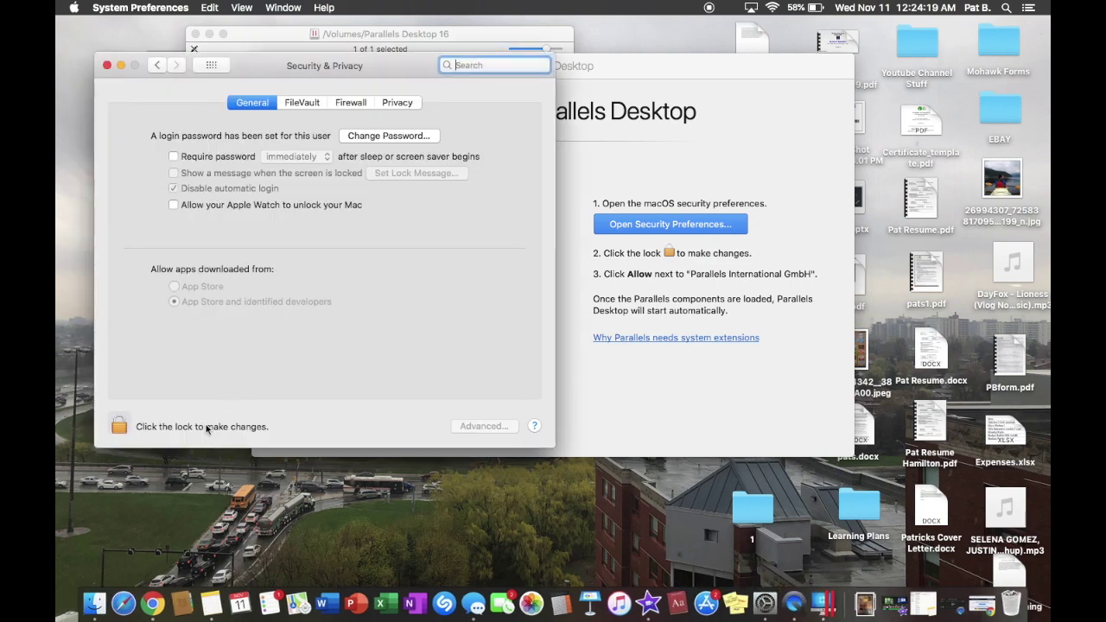
type("********")
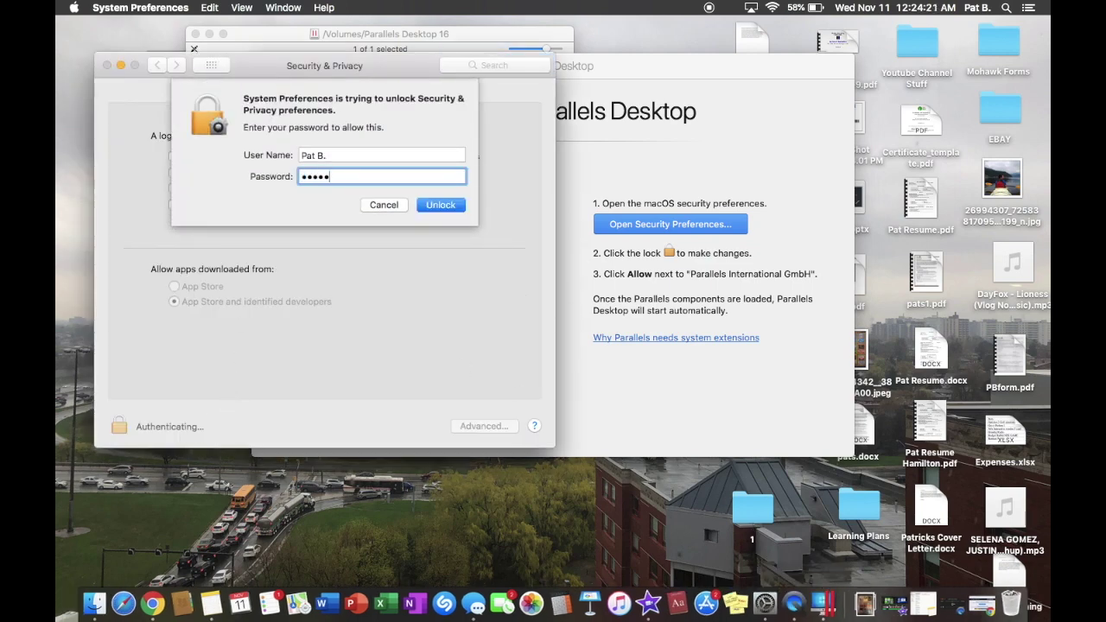
key("Return")
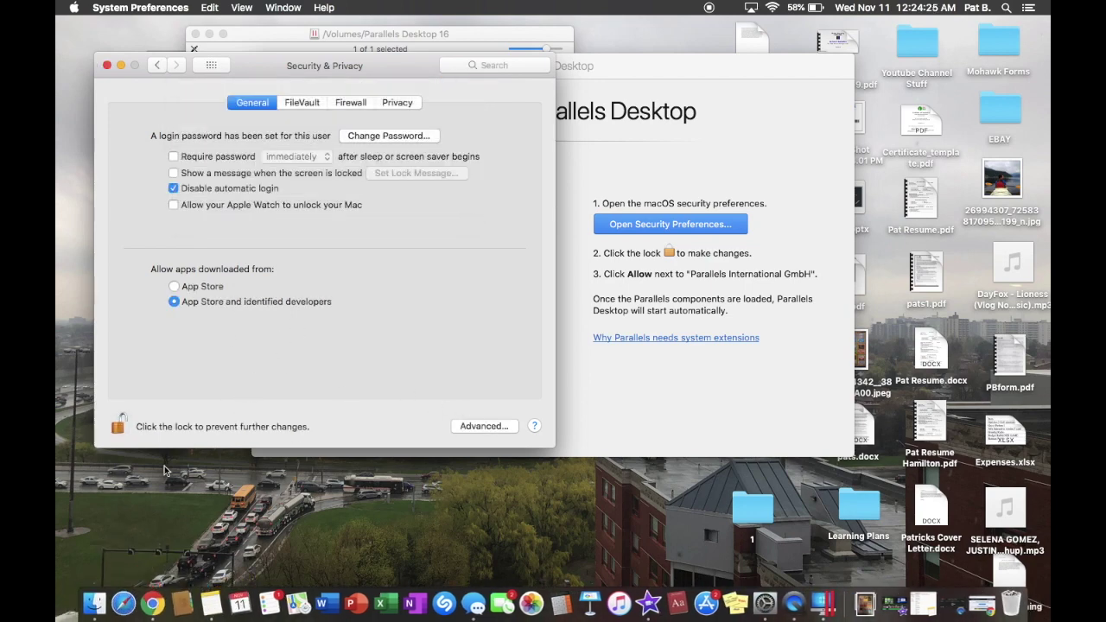
left_click(107, 66)
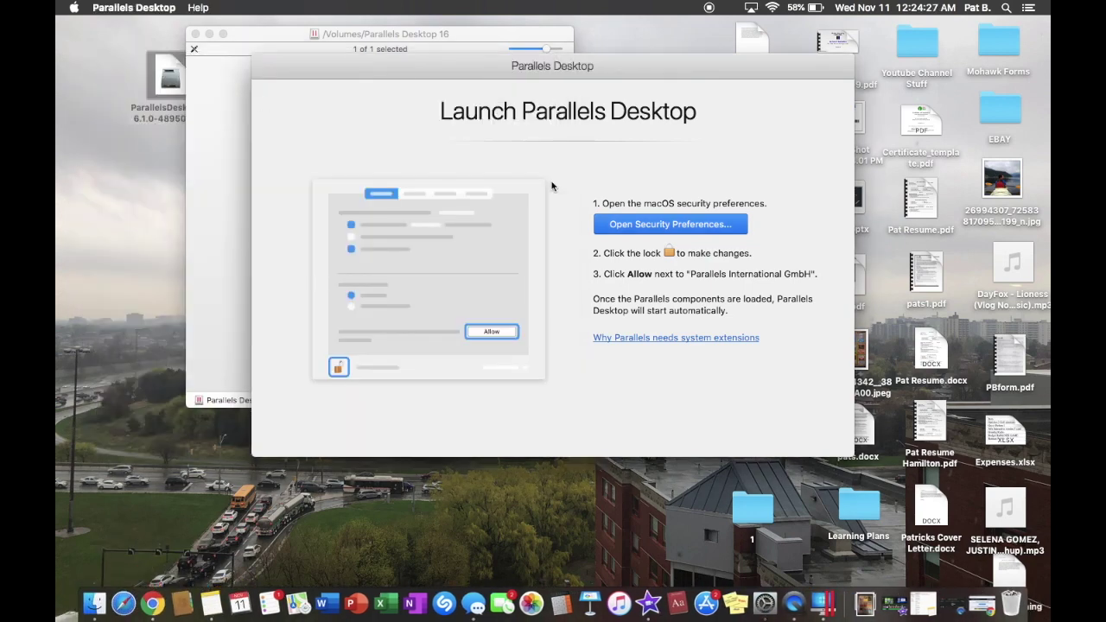
Move the Installation Assistant aside and start installing Windows 10
left_click_drag(568, 73, 442, 55)
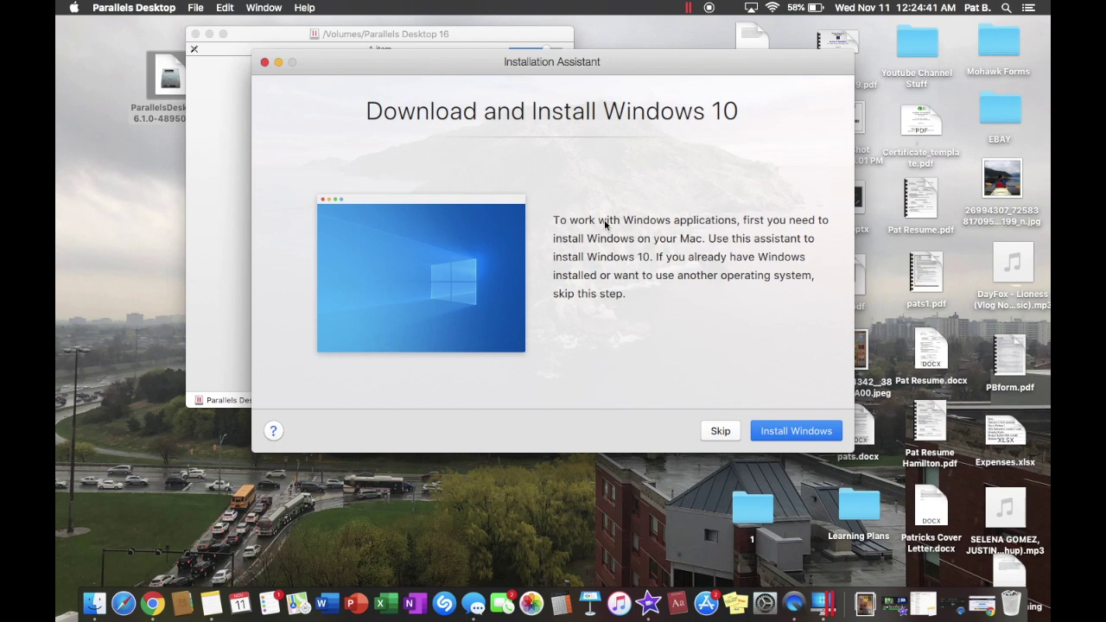
left_click(780, 435)
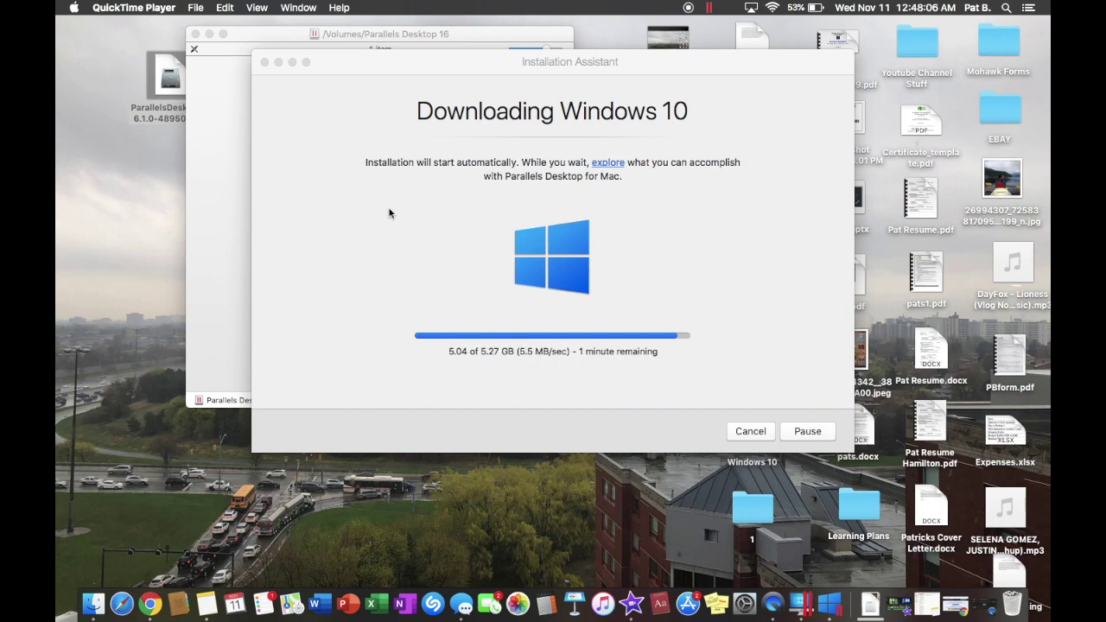
Close the Parallels Desktop 16 disk window, return to the Windows 10 download, then switch back to Chrome
left_click(217, 127)
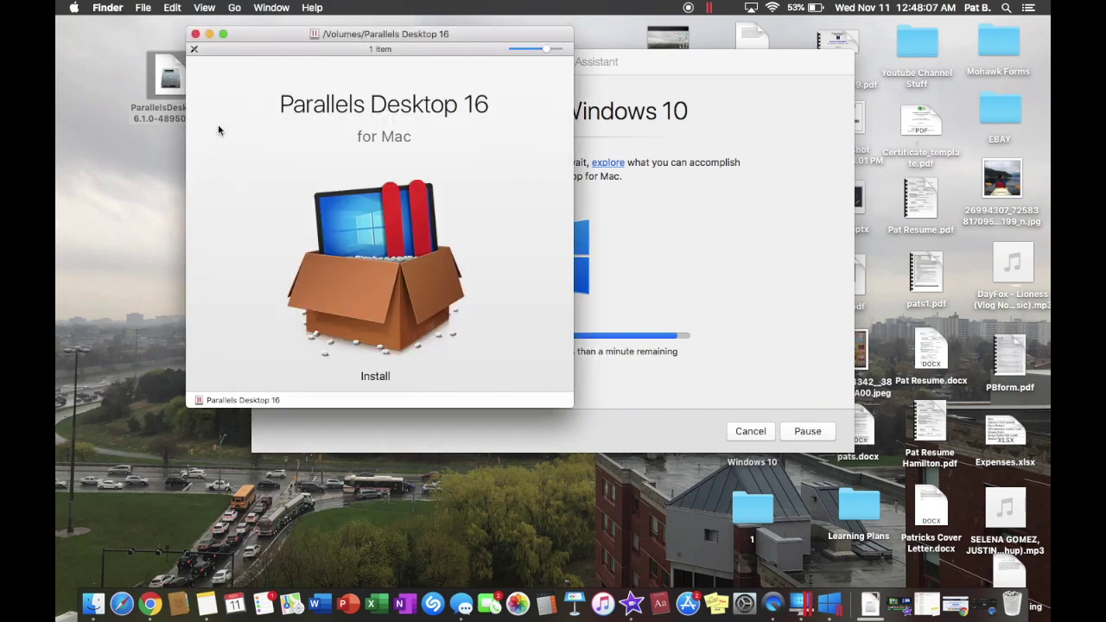
left_click(195, 34)
left_click(199, 183)
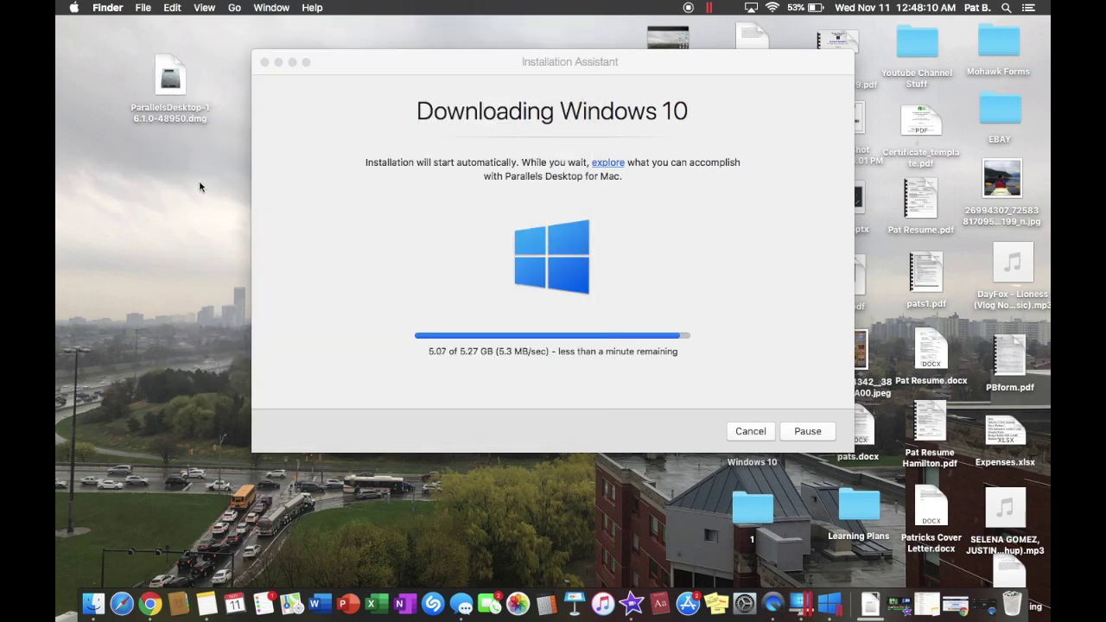
left_click(363, 172)
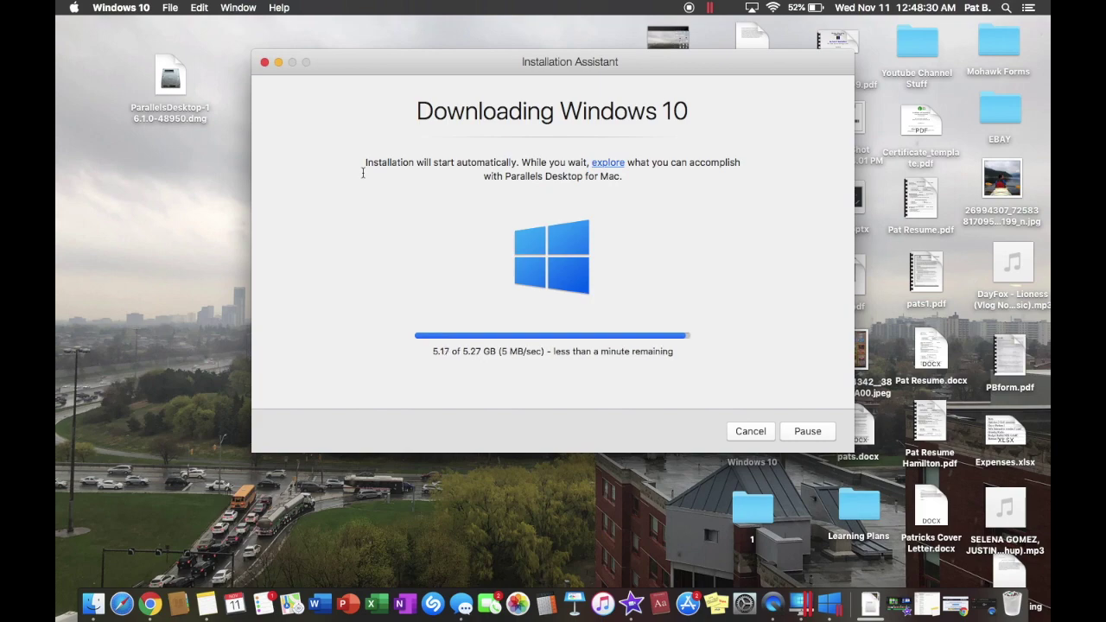
left_click(150, 604)
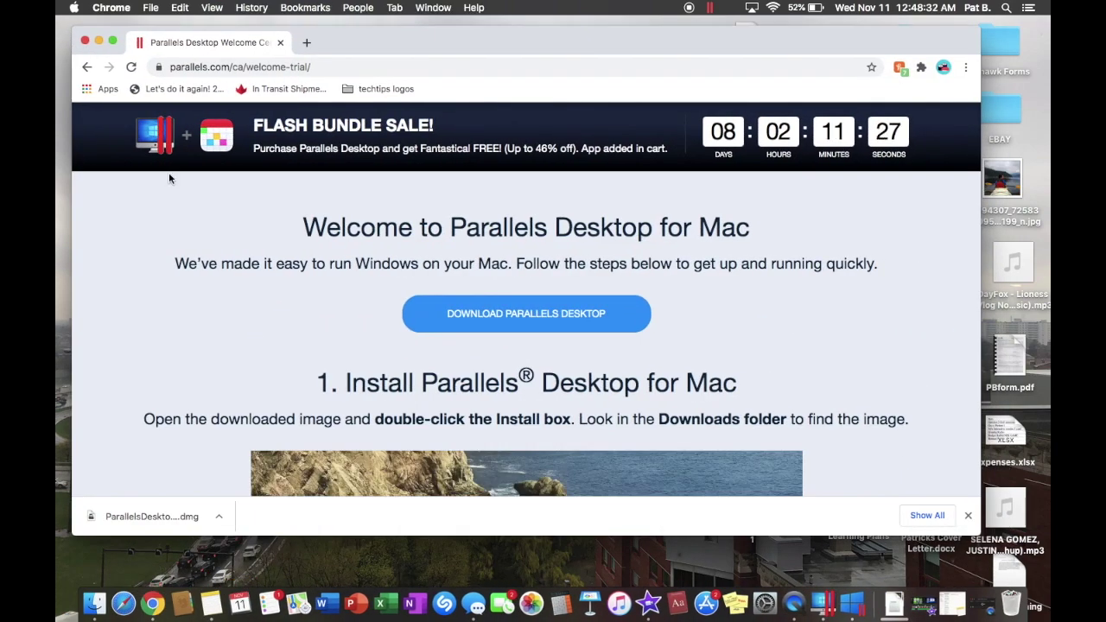
In full-screen Chrome, review the Buy Parallels Desktop editions from 99.99 CAD, then exit full screen
left_click(114, 42)
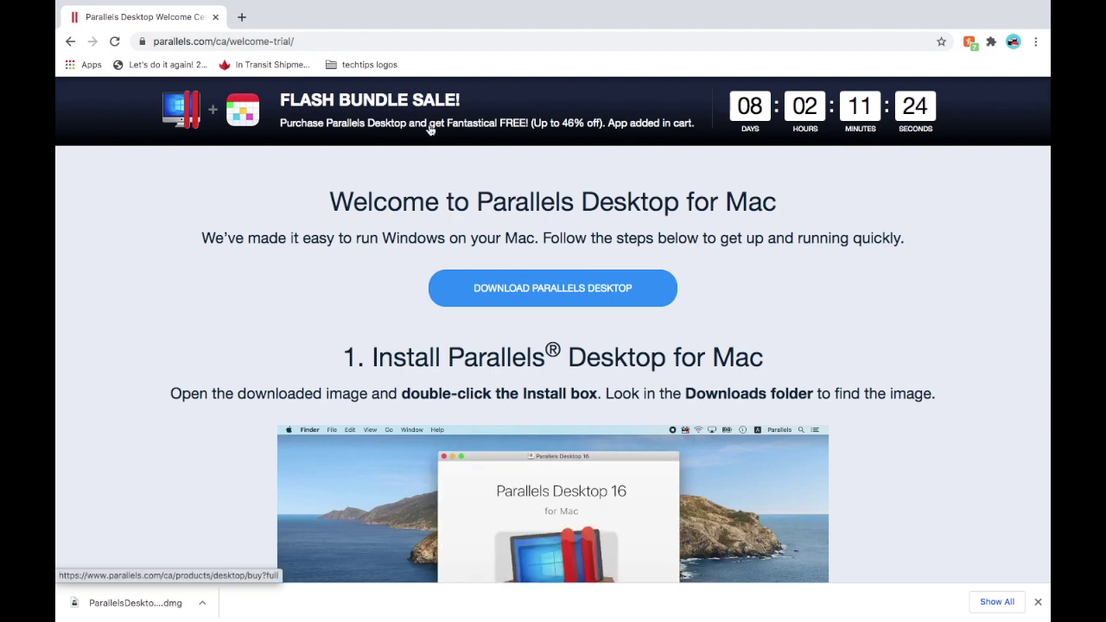
left_click(429, 129)
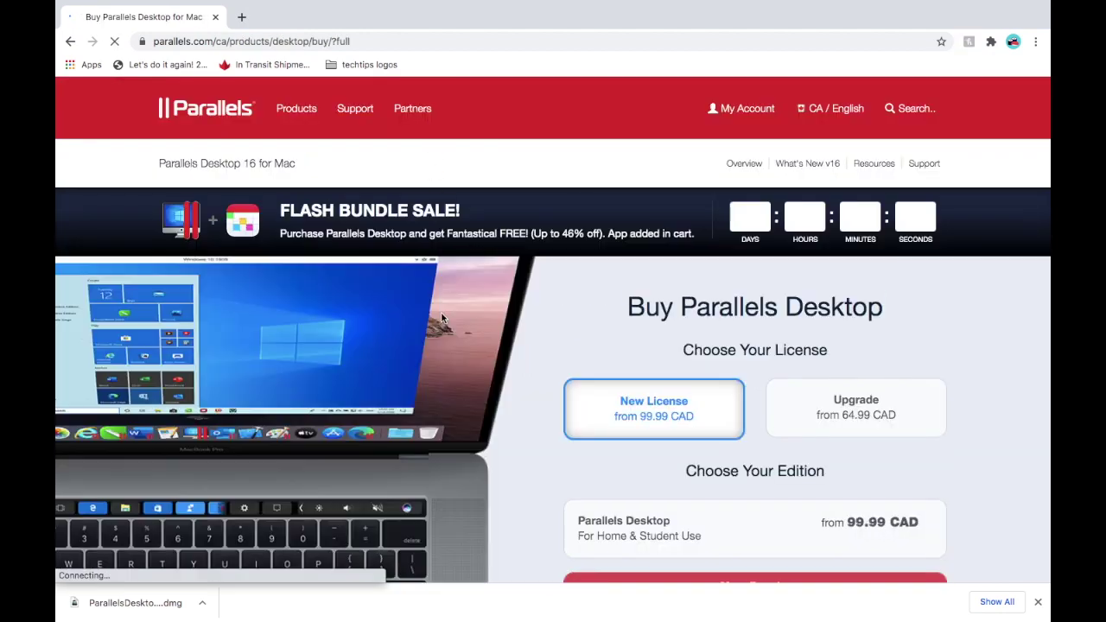
scroll(655, 393, "down", 4)
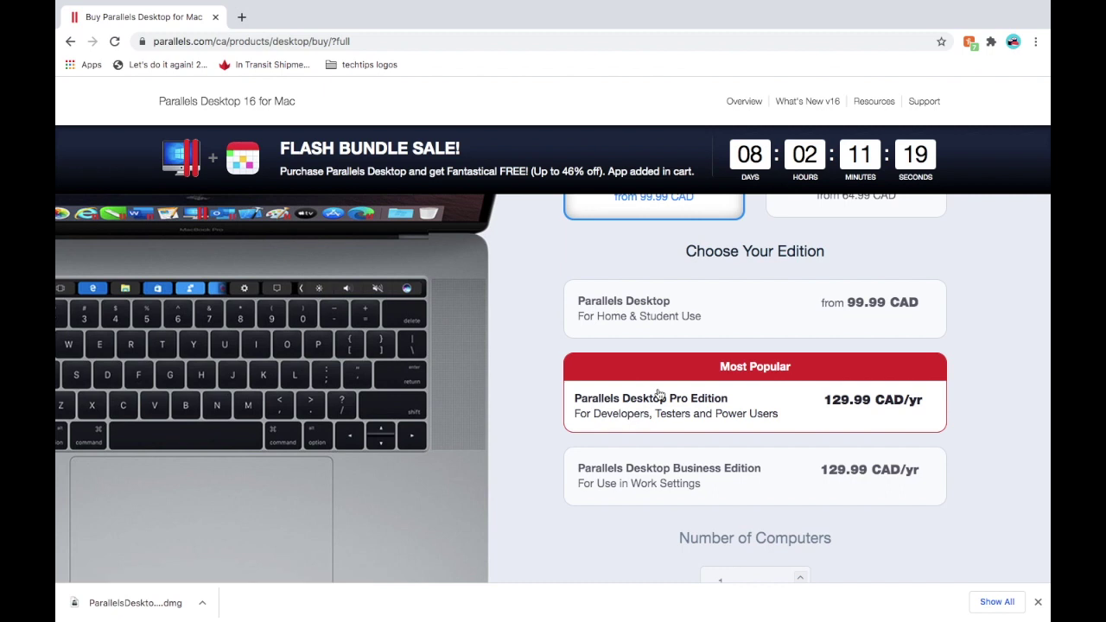
scroll(657, 395, "up", 2)
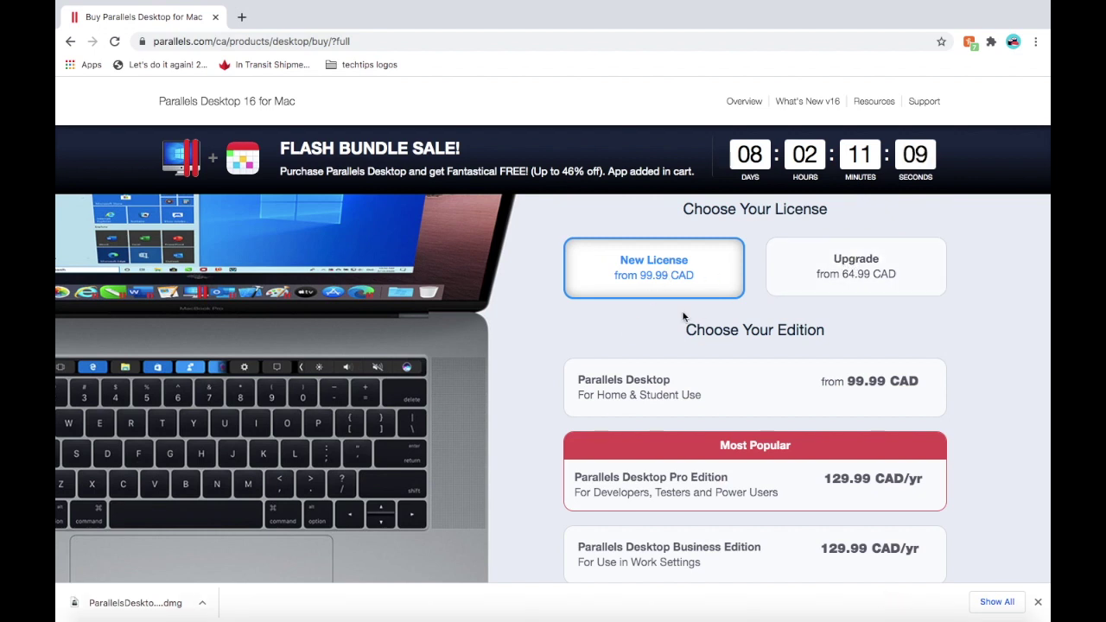
scroll(649, 338, "down", 3)
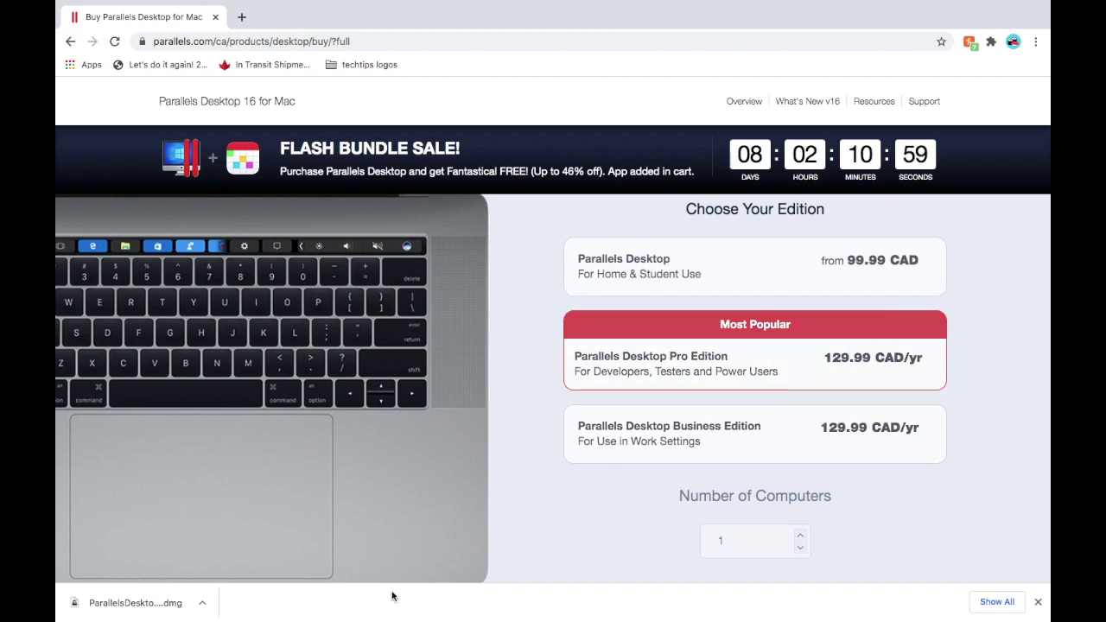
mouse_move(393, 598)
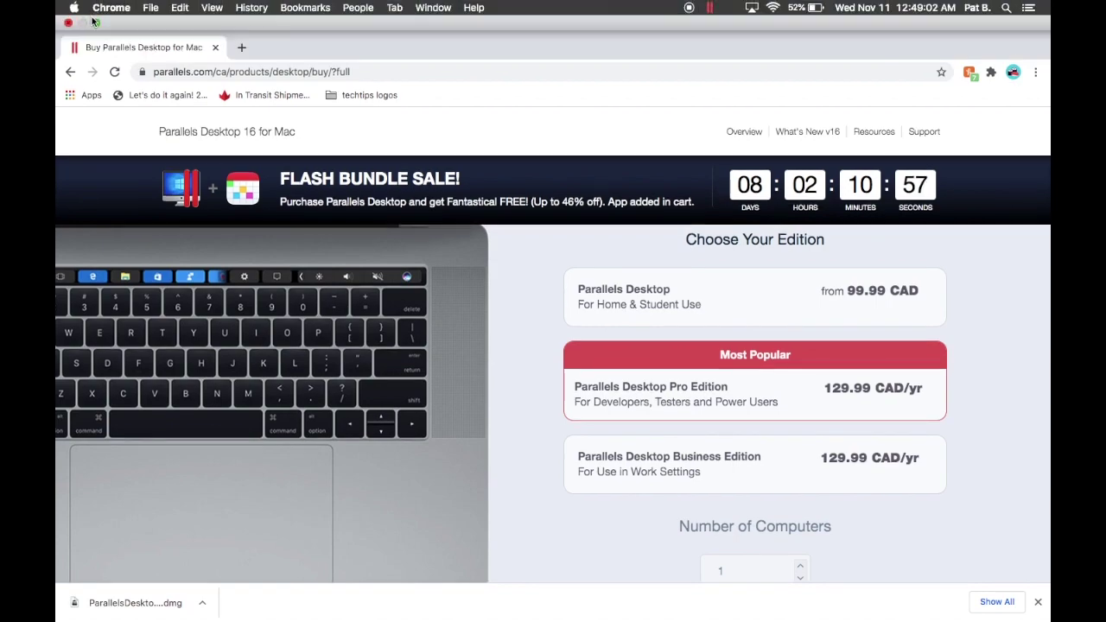
left_click(95, 22)
Hide the browser and nudge the Installation Assistant window up and left as Windows Setup starts
left_click(101, 43)
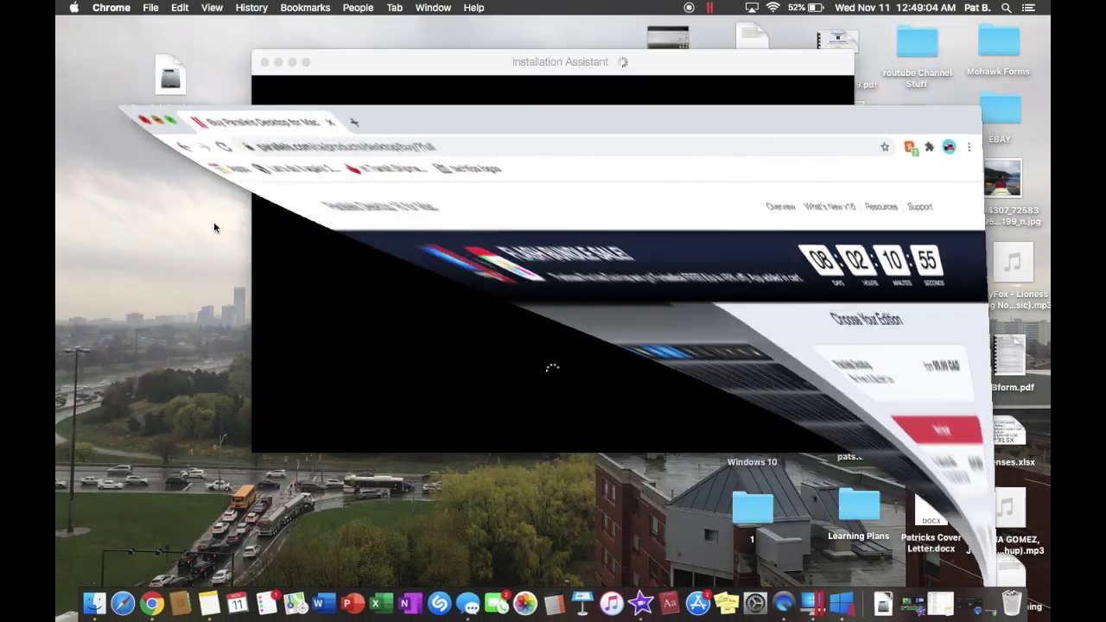
left_click_drag(510, 71, 433, 59)
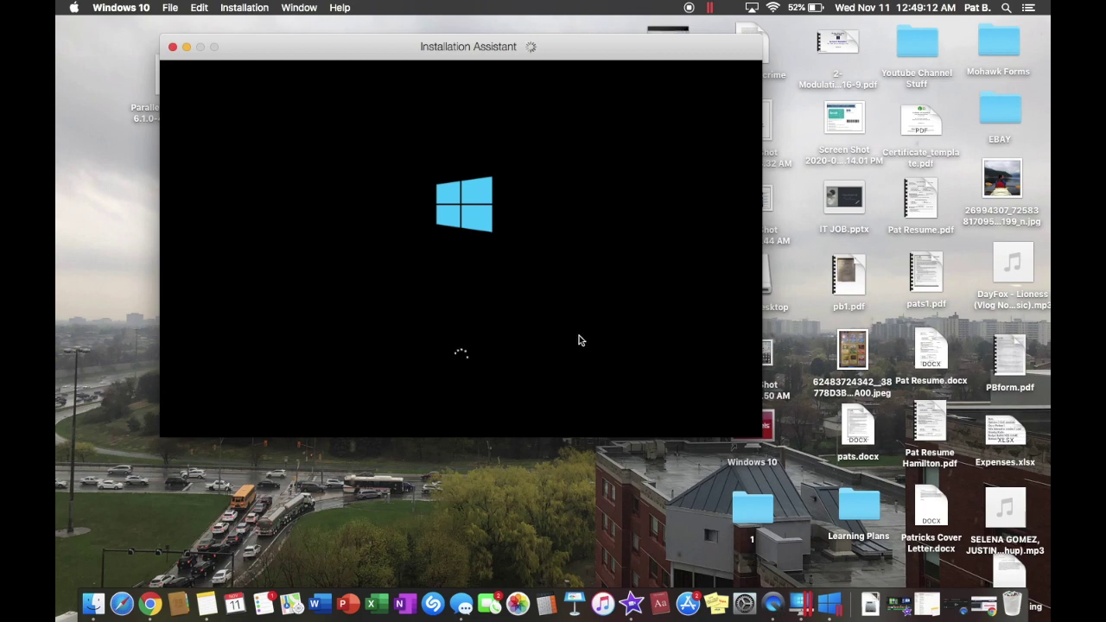
left_click_drag(497, 48, 460, 75)
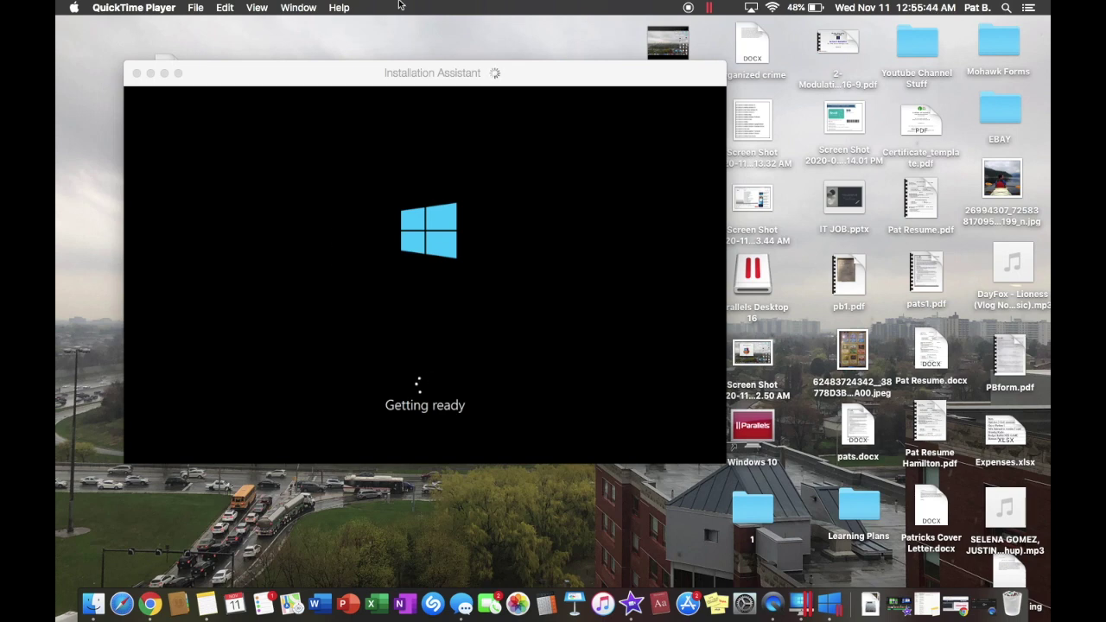
Bring the Installation Assistant window to the front during the Windows 10 loading screen
left_click(282, 237)
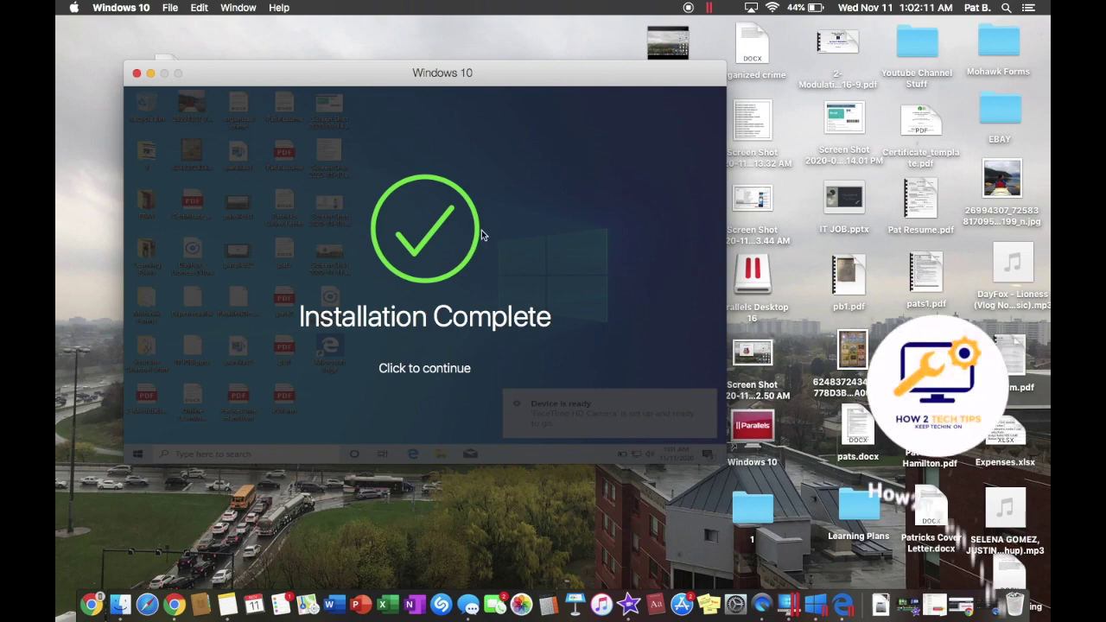
Continue past the Installation Complete screen to the Parallels account sign-in
left_click(418, 366)
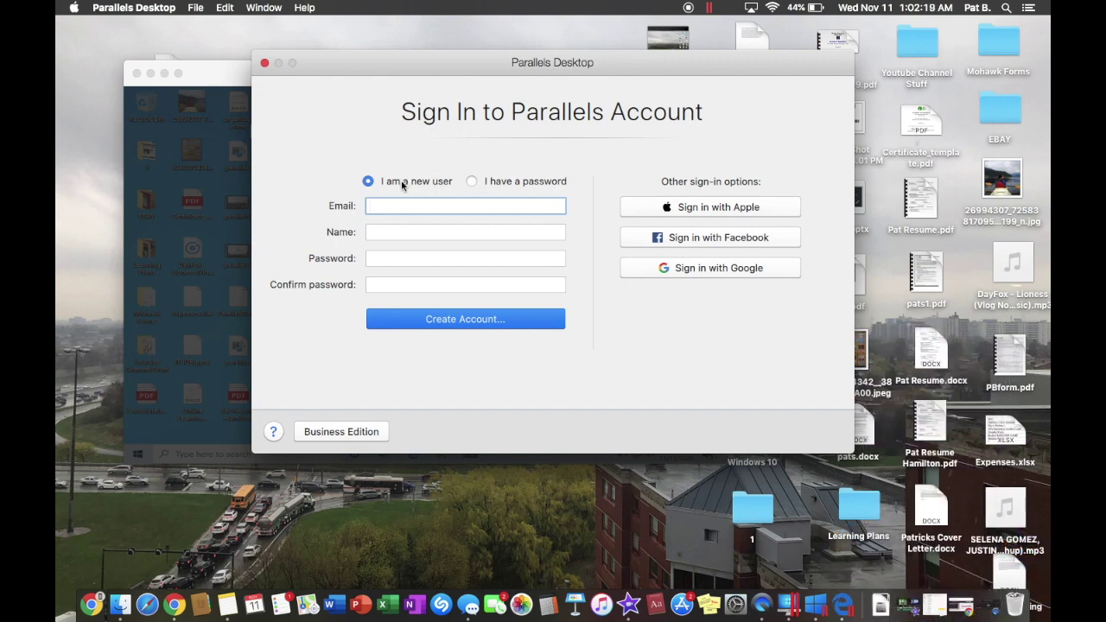
Correct the email, enter the user's name and a password twice, and create the Parallels account
key("BackSpace")
key("BackSpace")
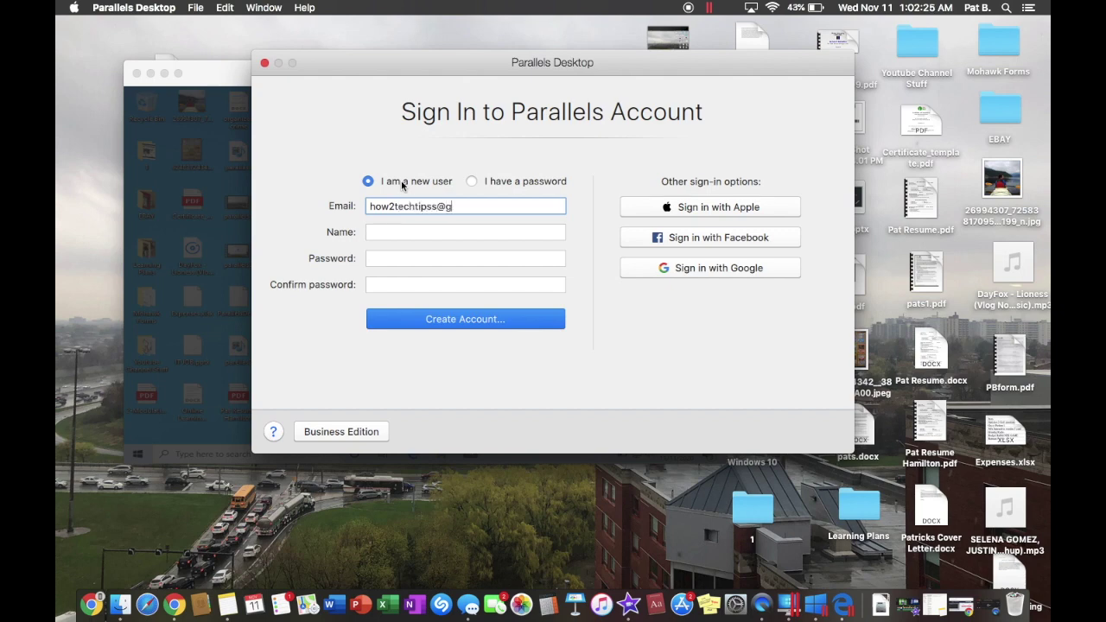
left_click(405, 235)
type("Patrick")
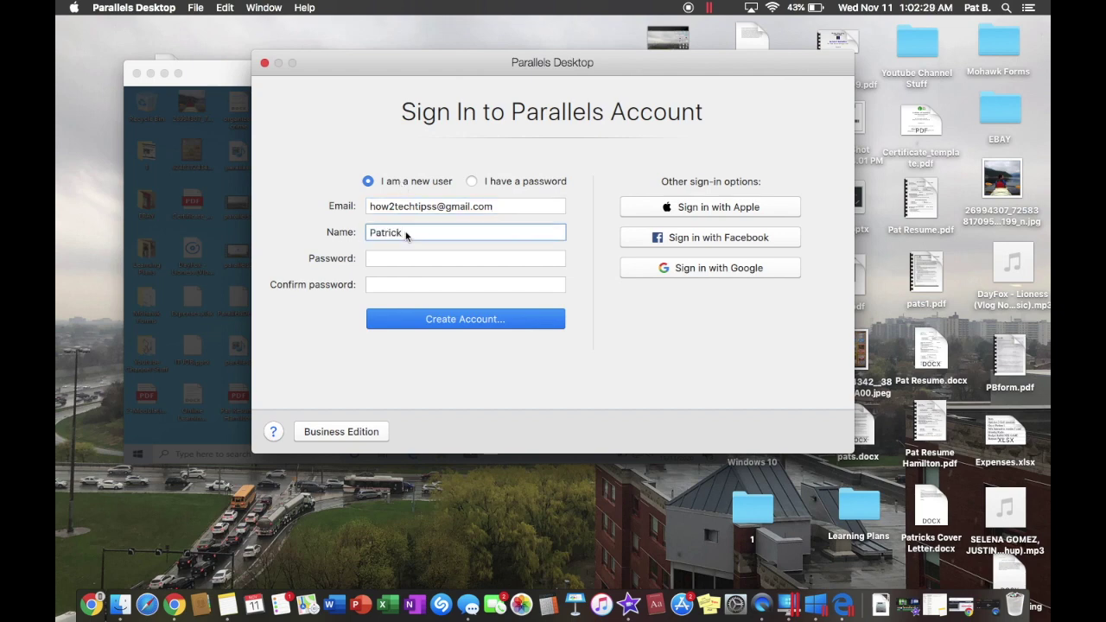
left_click(386, 261)
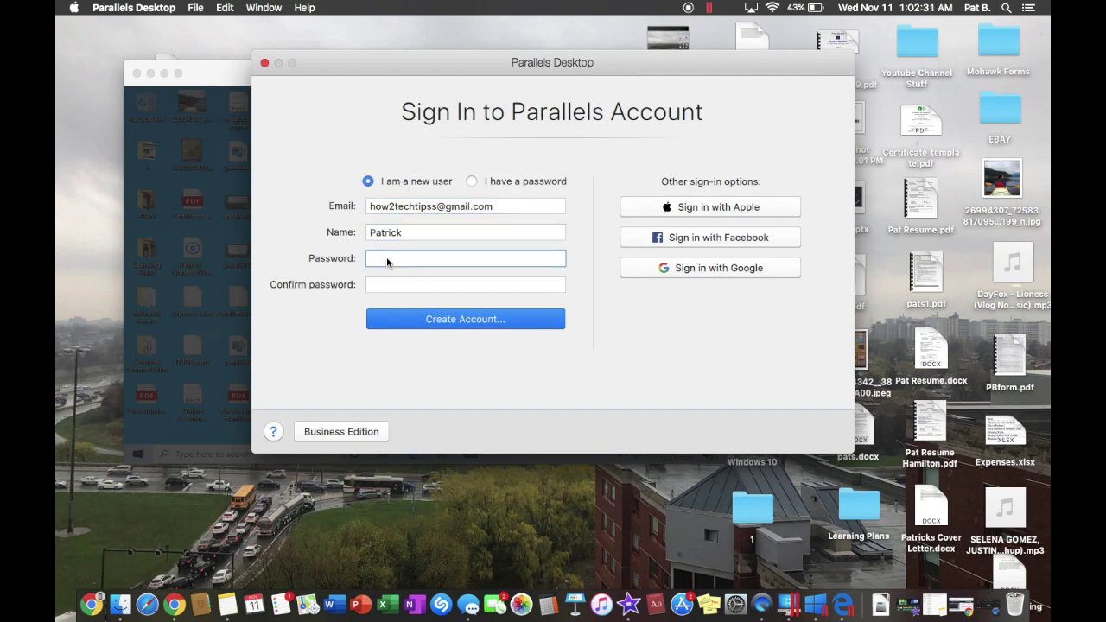
type("********")
key("Tab")
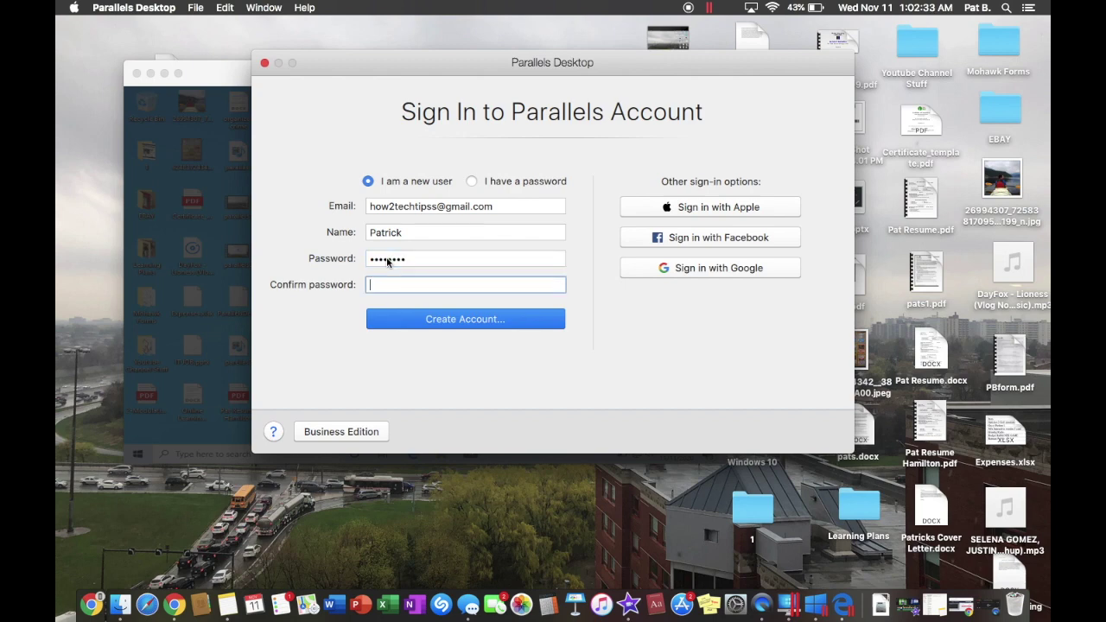
type("********")
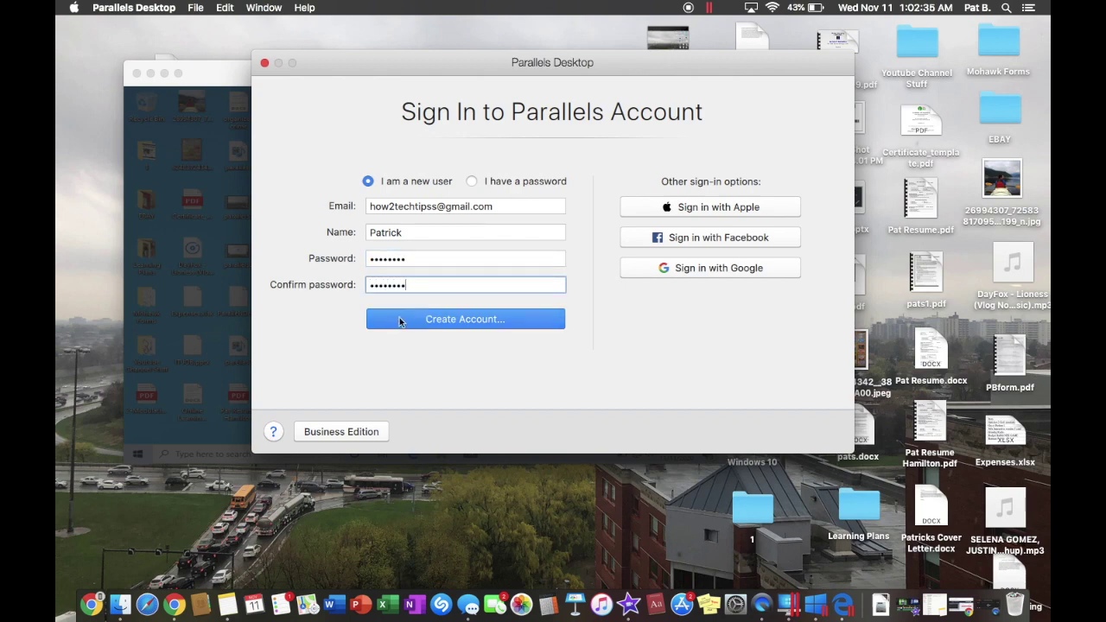
left_click(401, 326)
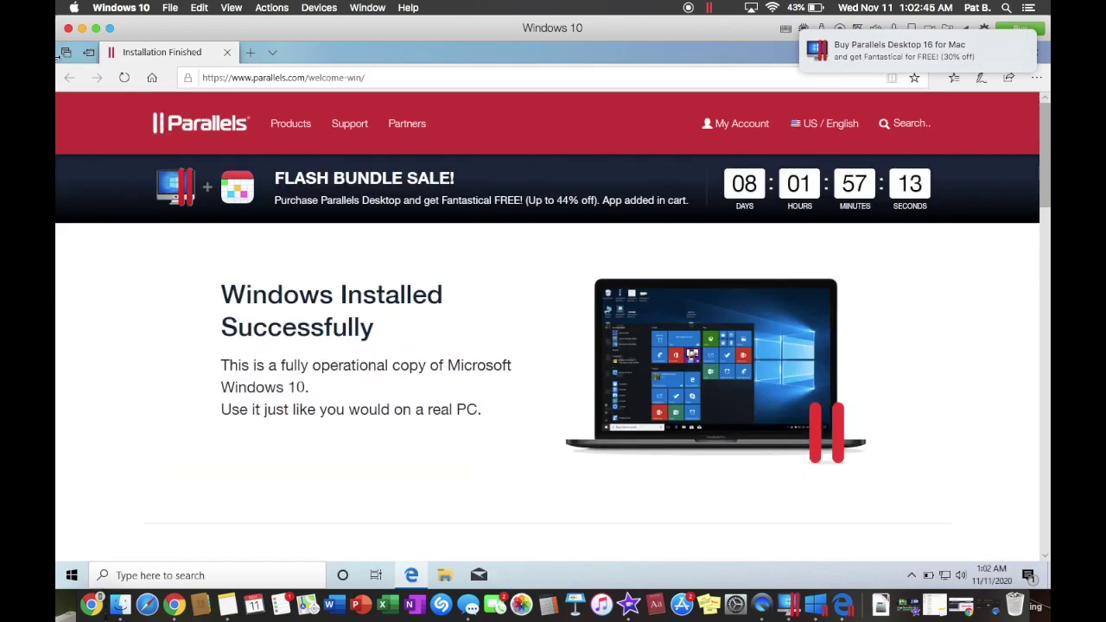
Close the Parallels buy page in Chrome and the Installation Finished page in Windows
left_click(987, 60)
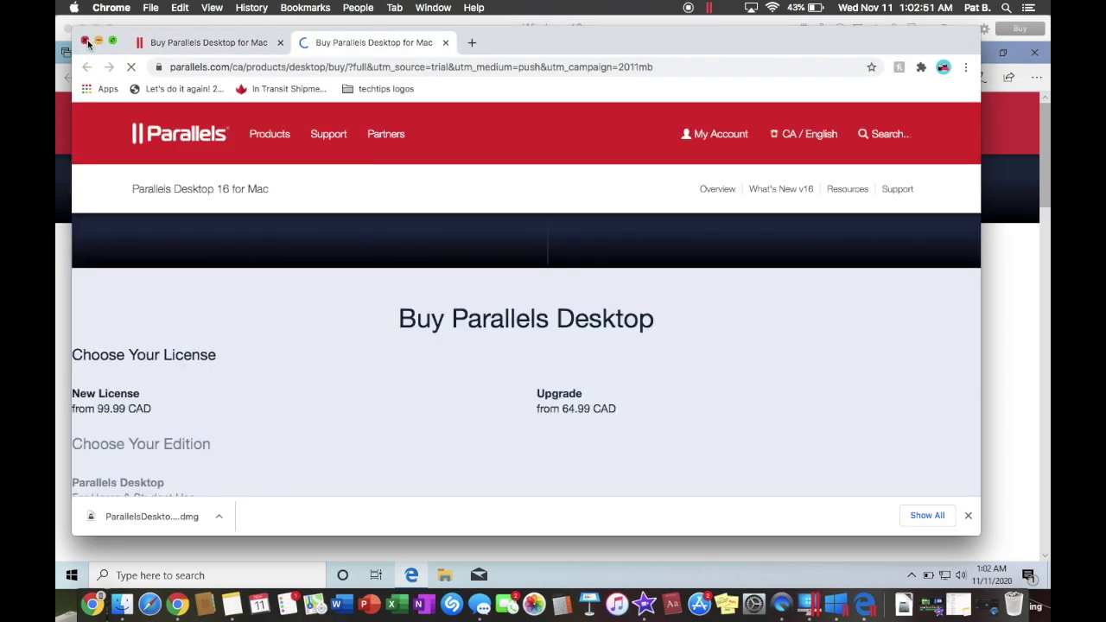
left_click(99, 42)
left_click(1036, 59)
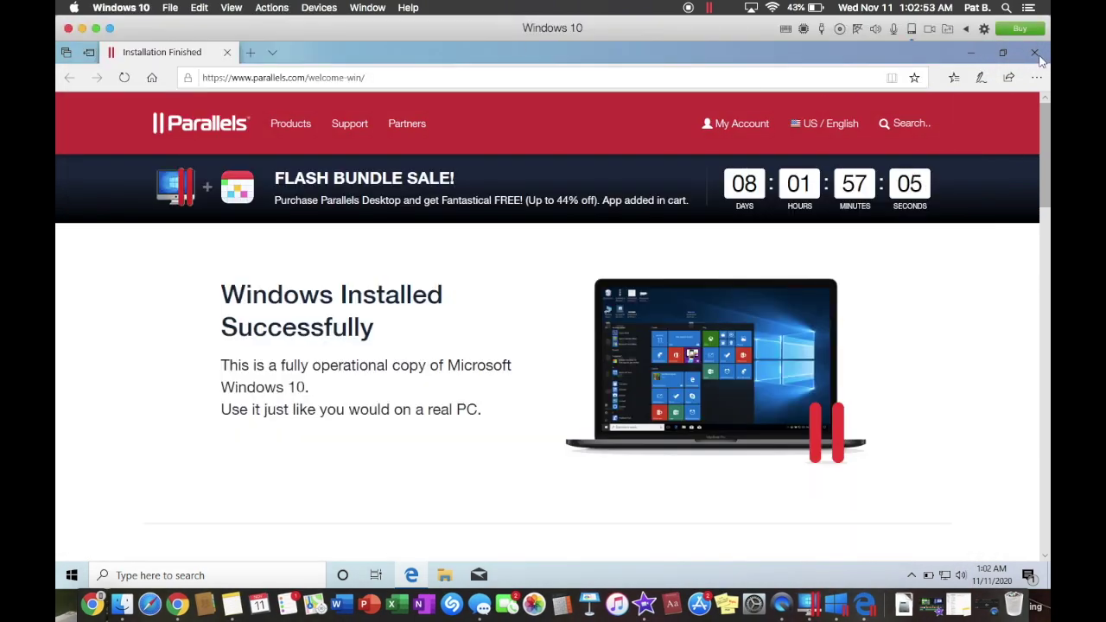
left_click(1036, 54)
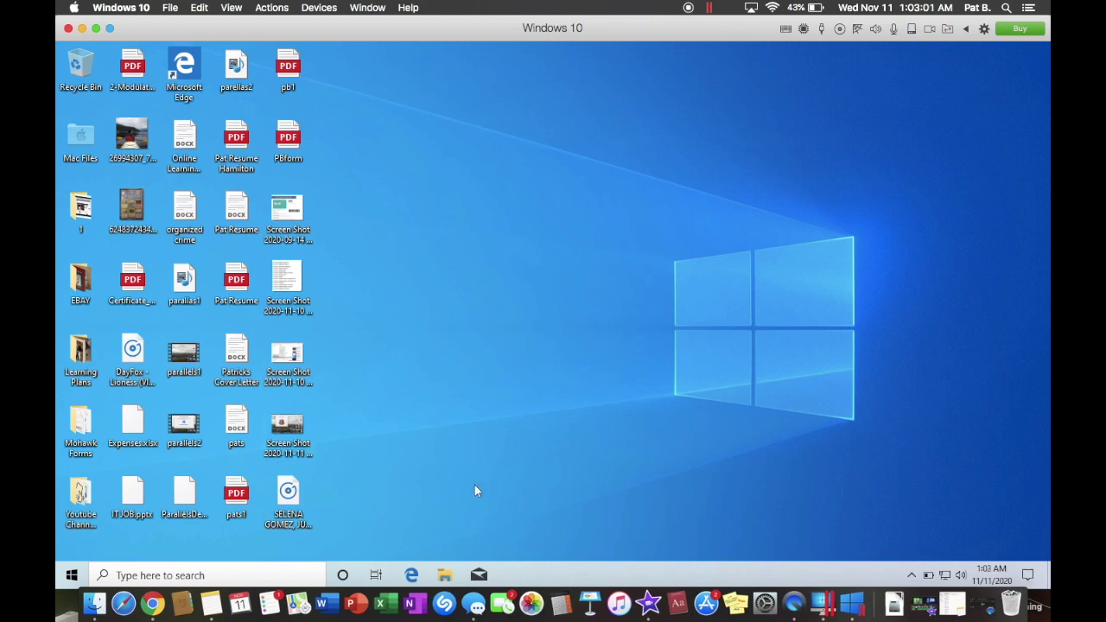
left_click_drag(463, 493, 445, 200)
double_click(82, 136)
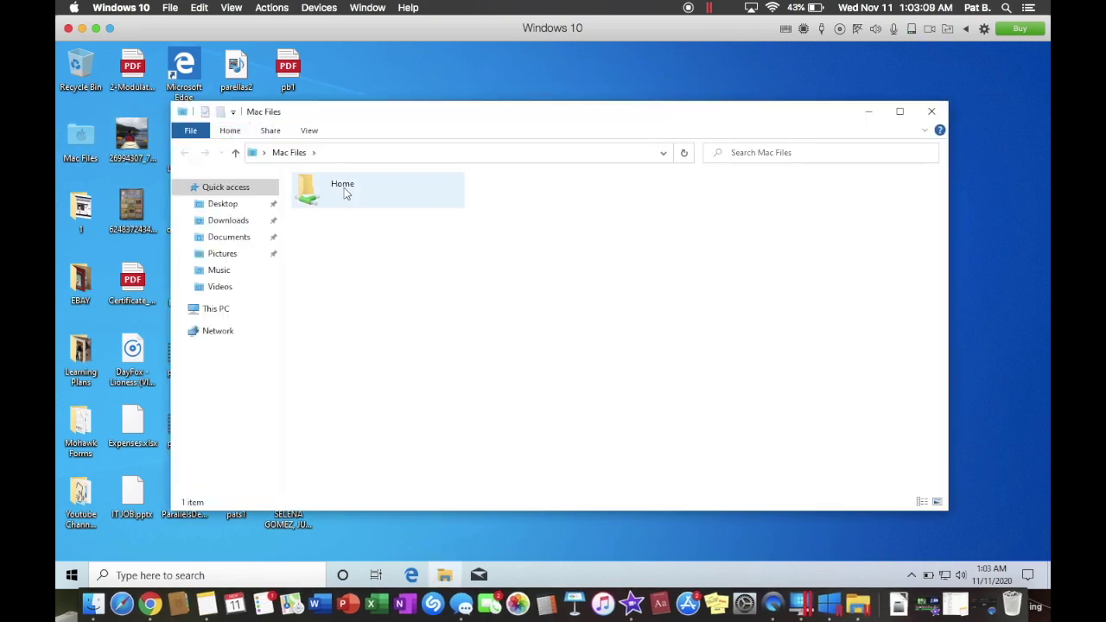
double_click(337, 189)
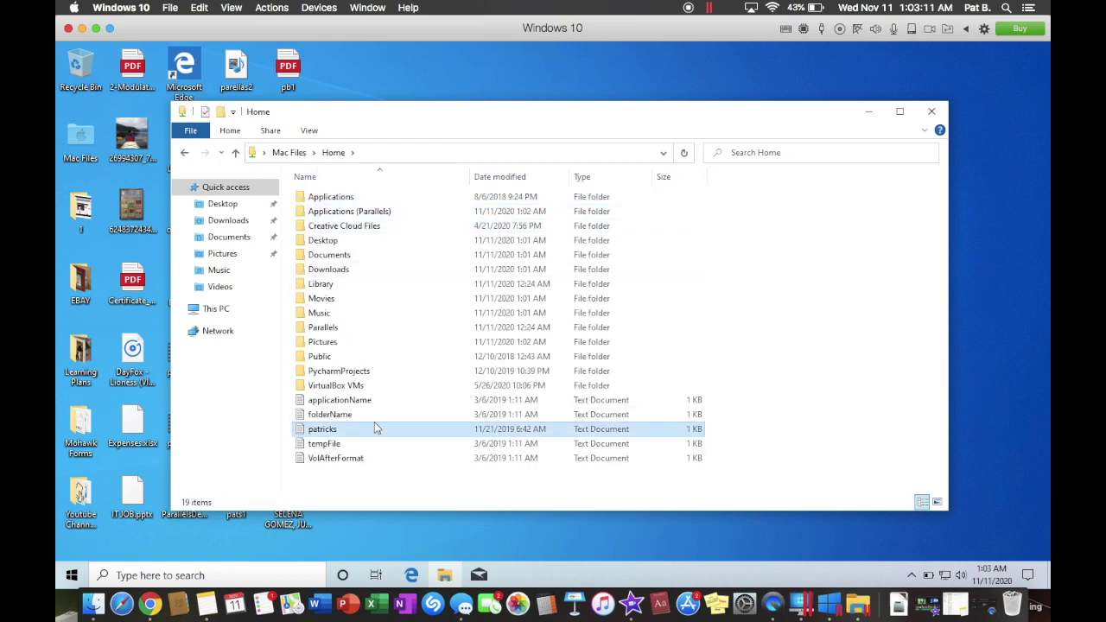
left_click(375, 424)
left_click(932, 111)
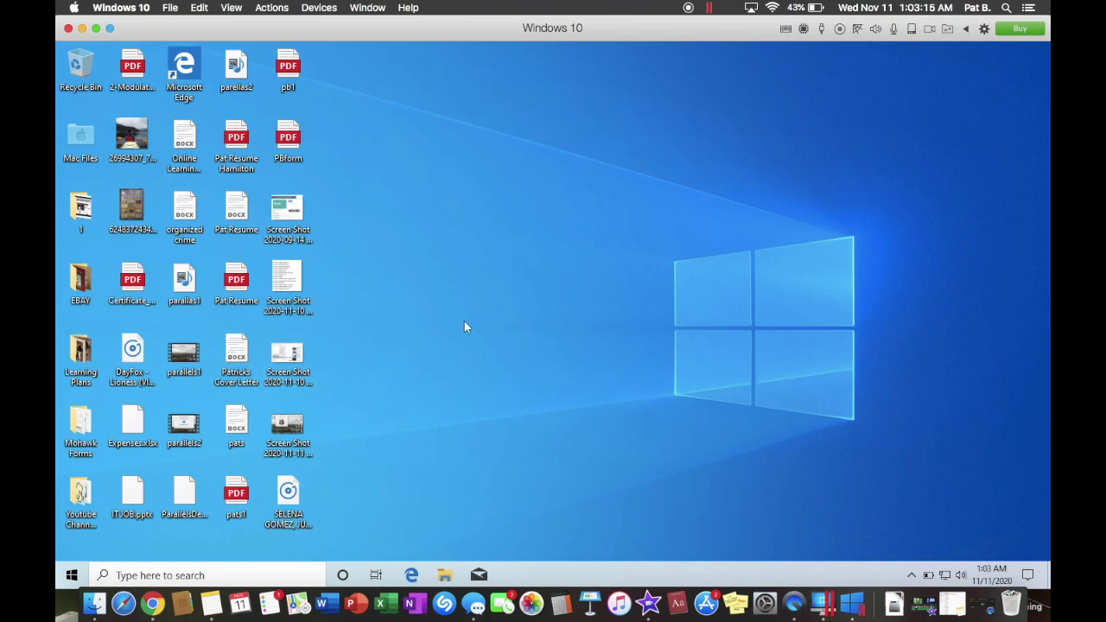
Duplicate PBform on the Windows desktop as PBform - Copy
left_click(72, 574)
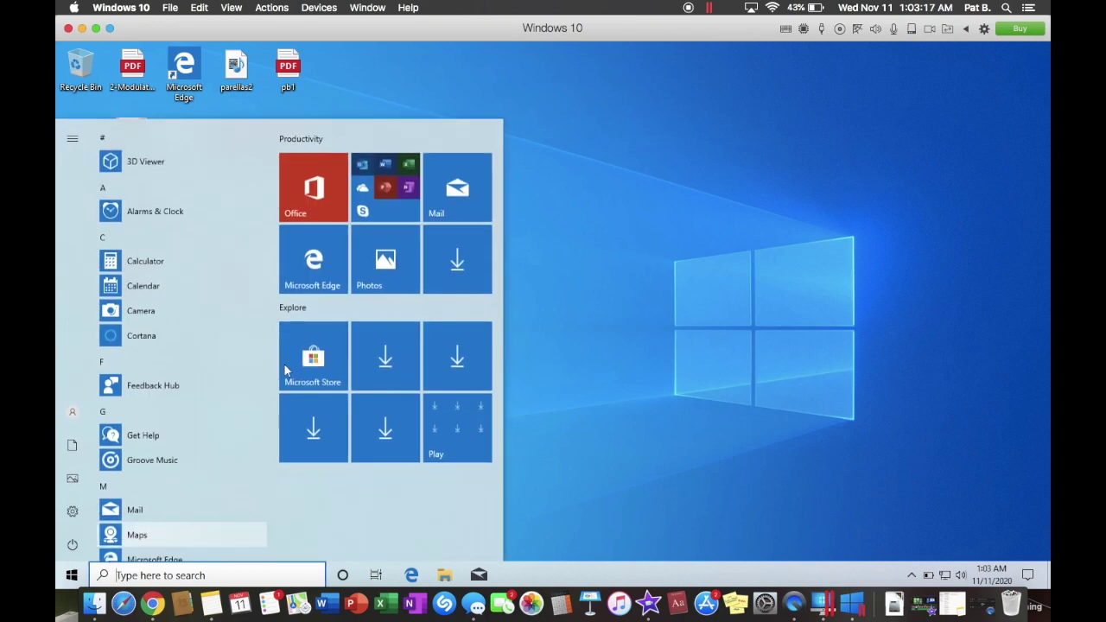
left_click(669, 248)
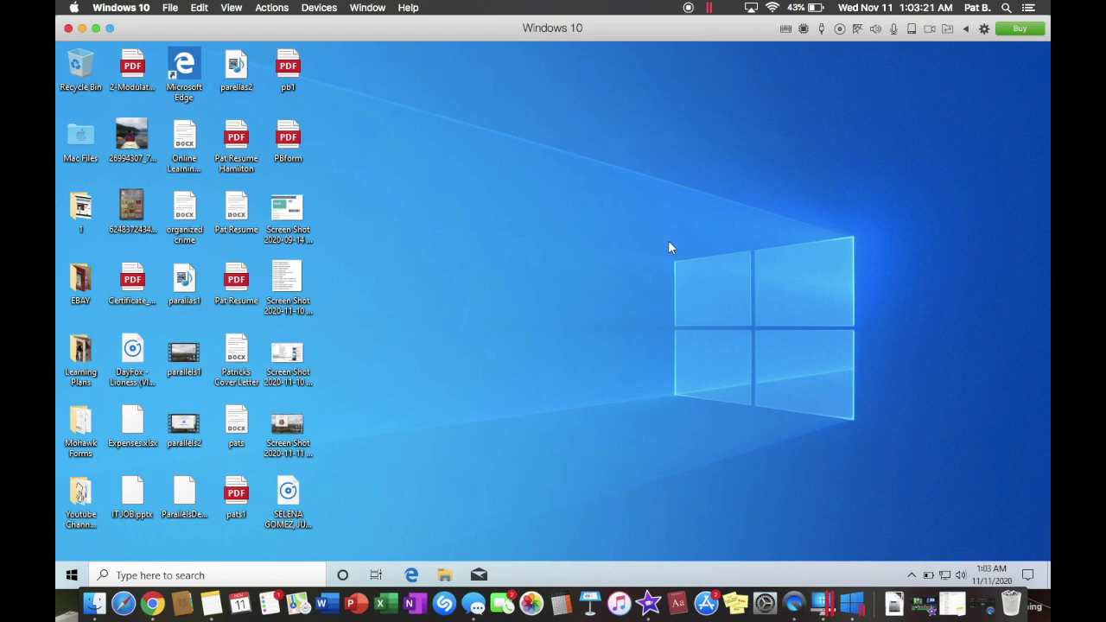
right_click(298, 148)
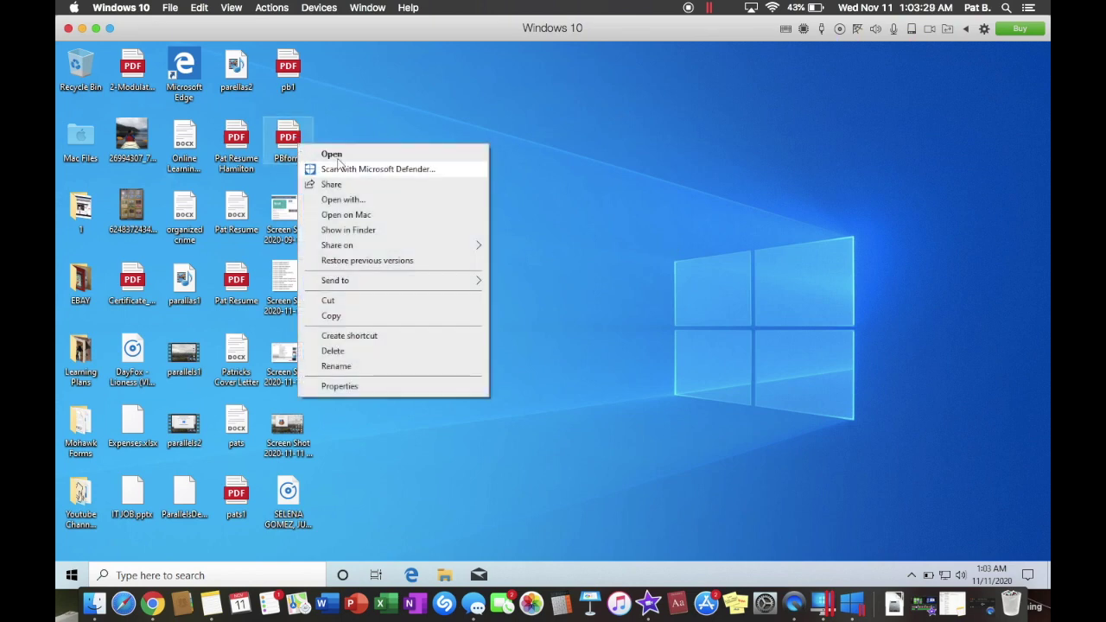
left_click(337, 318)
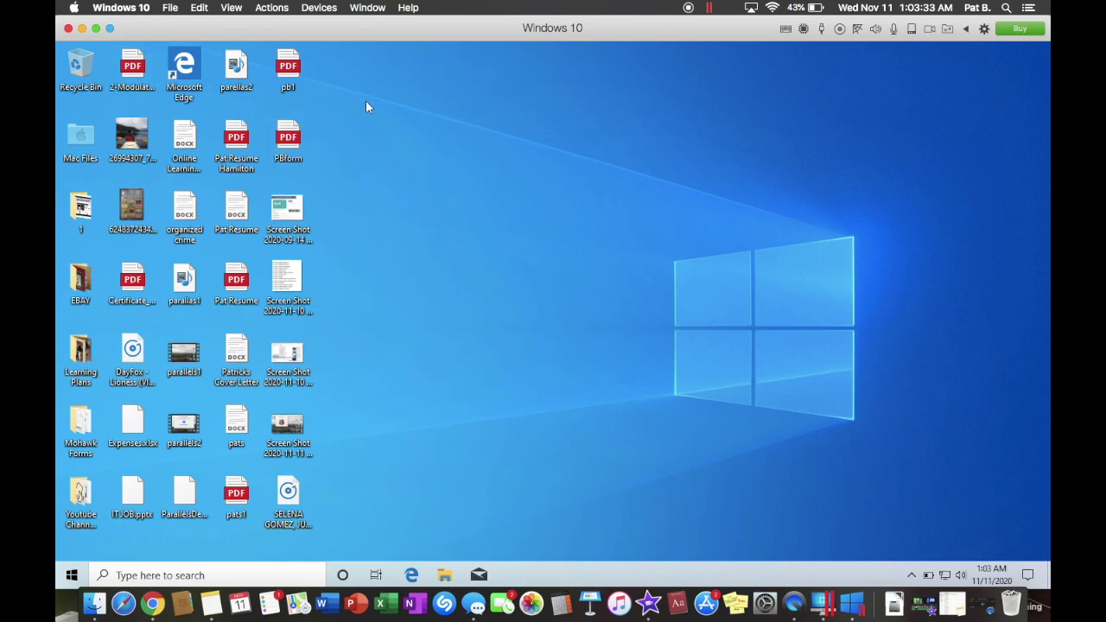
key("ctrl+v")
left_click(385, 132)
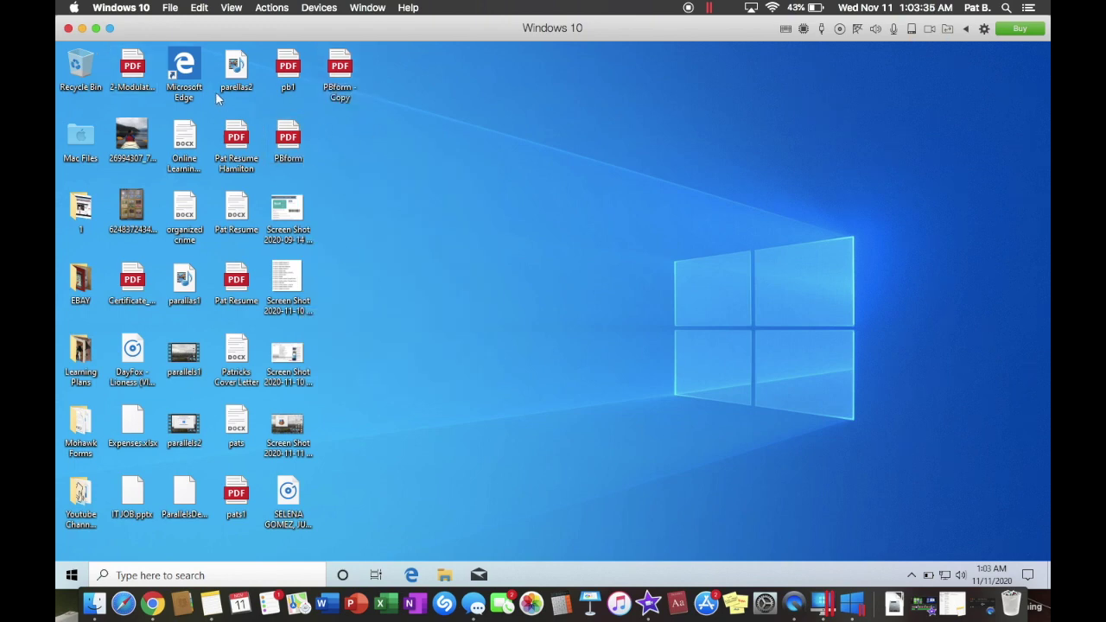
Toggle the VM into full screen and back, then minimize Windows 10 to the Mac desktop
left_click(110, 29)
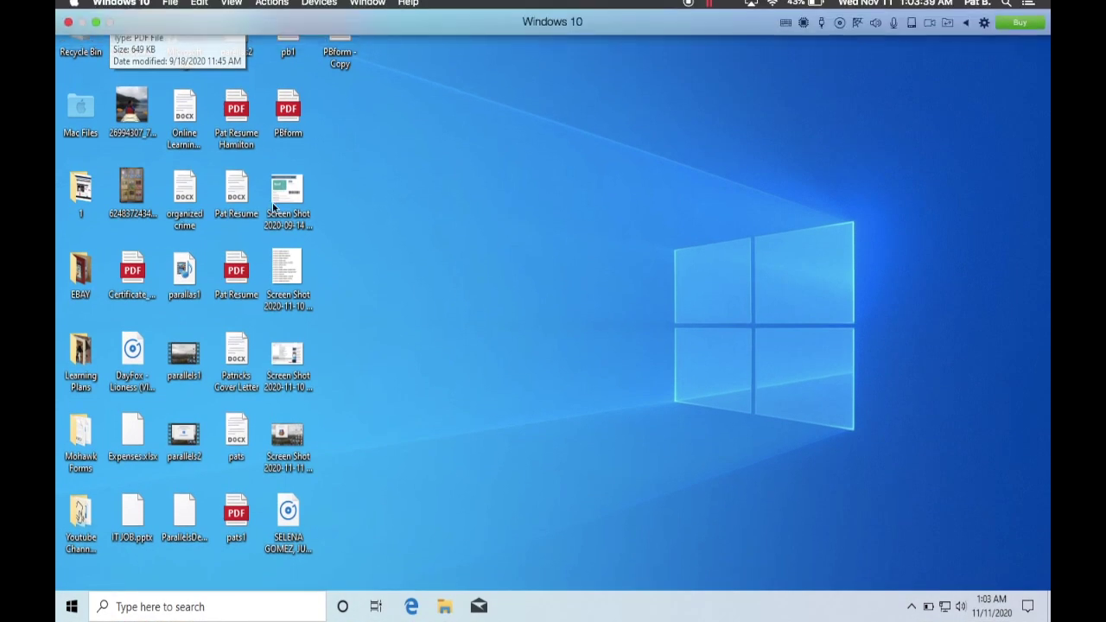
mouse_move(57, 7)
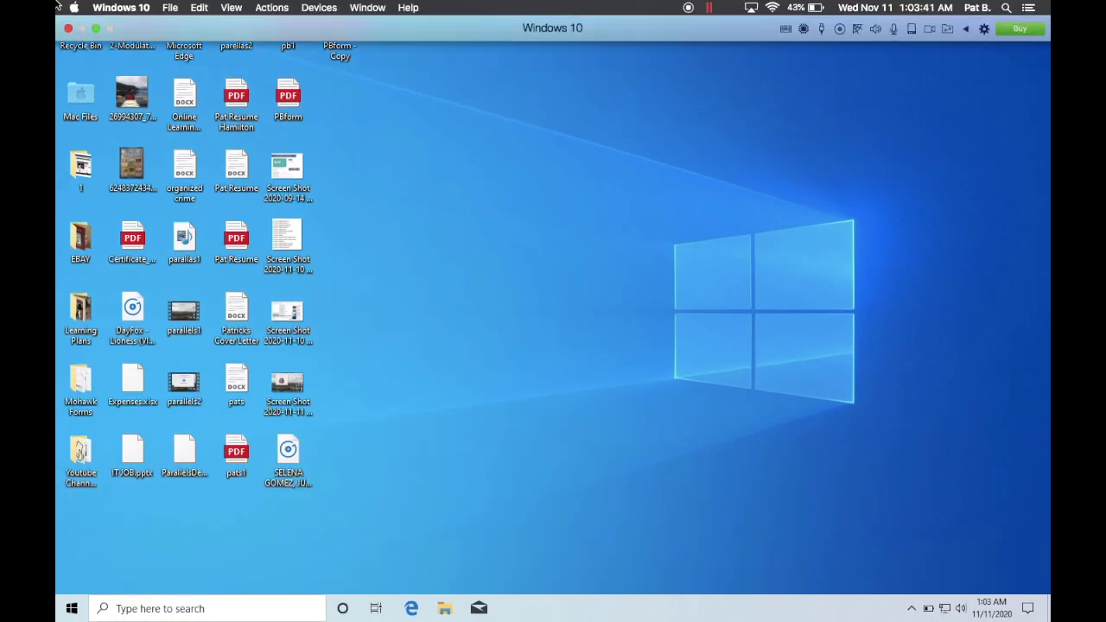
left_click(109, 29)
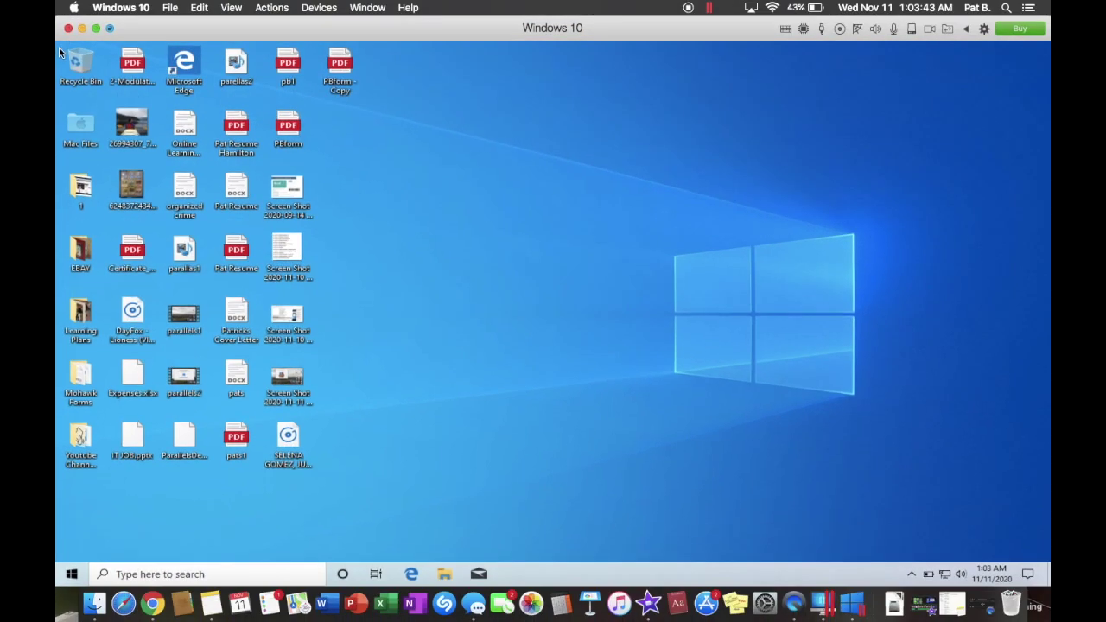
left_click(82, 27)
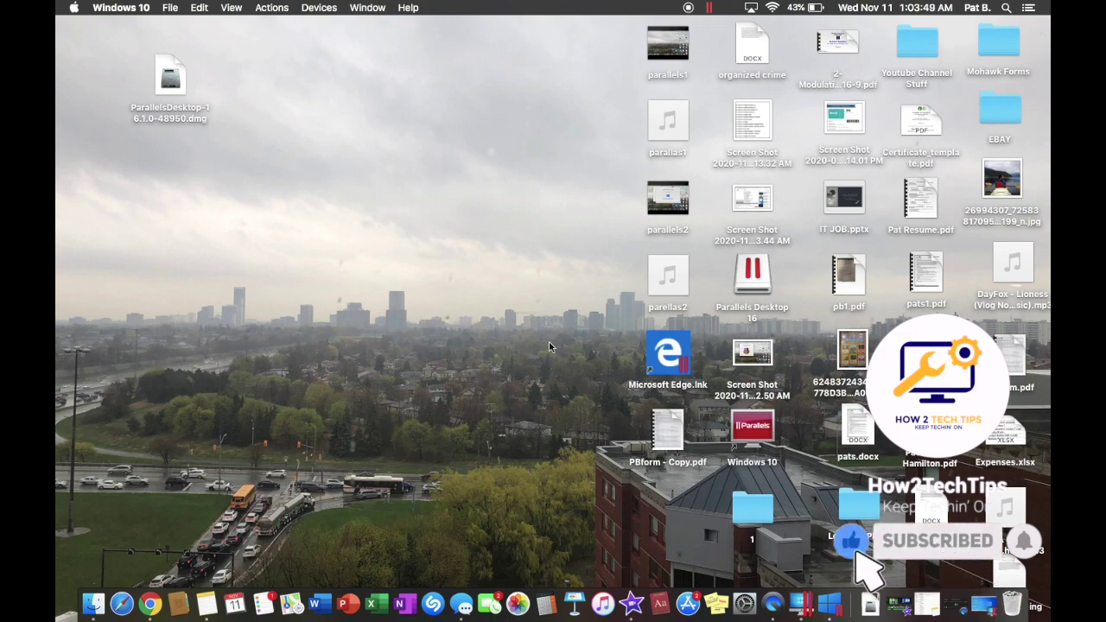
Restore Windows 10 from the Dock and paste a copy of the 26994307 photo onto its desktop
key("ctrl+Up")
left_click(477, 284)
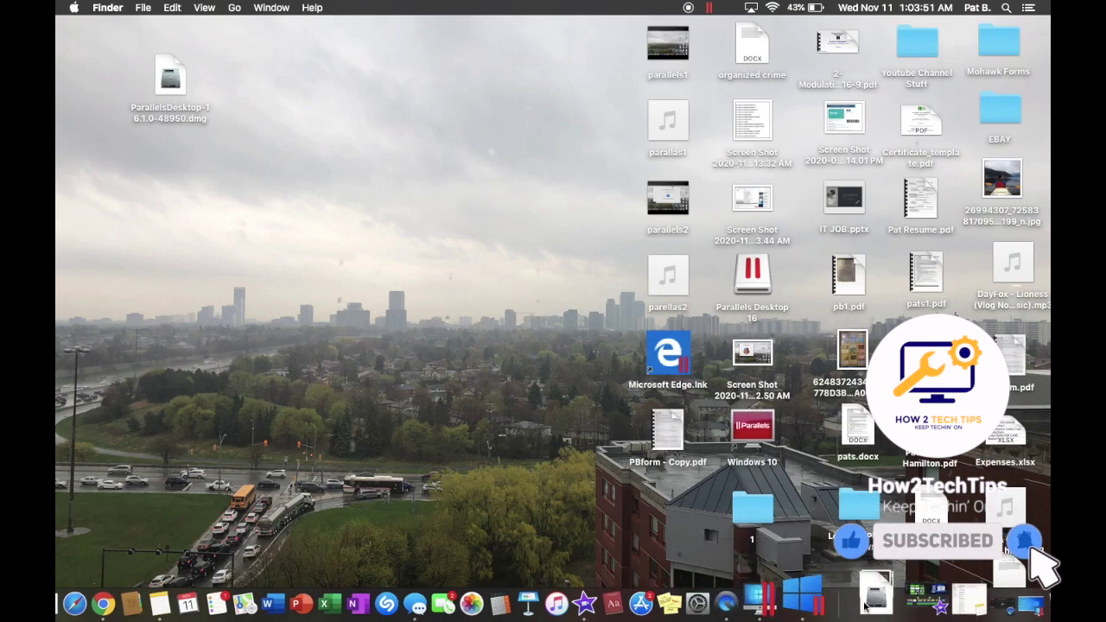
left_click(980, 607)
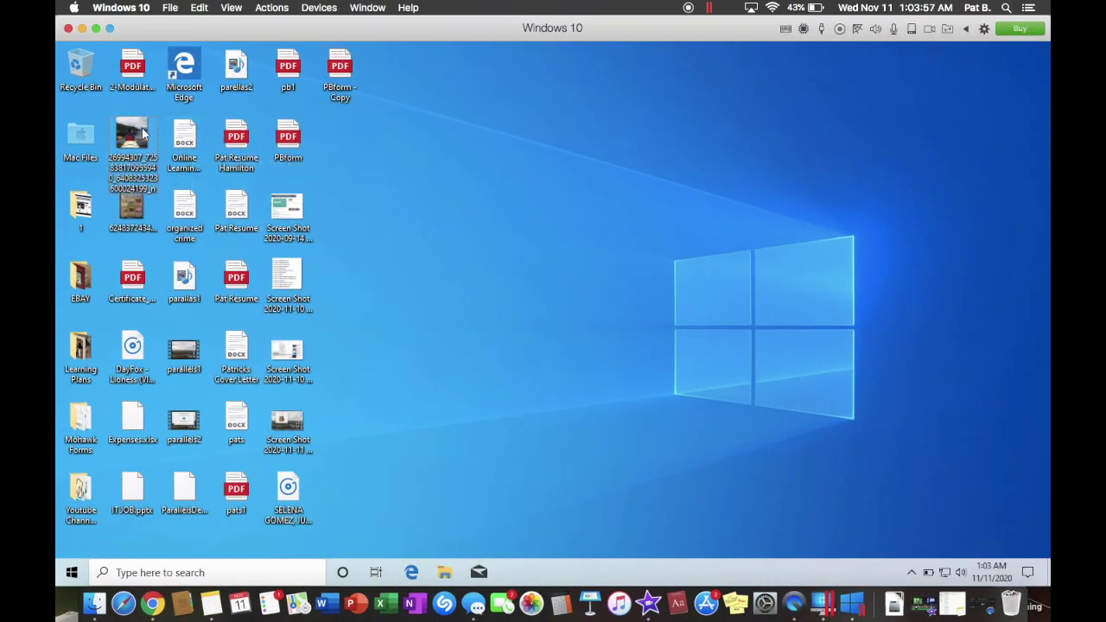
key("ctrl+v")
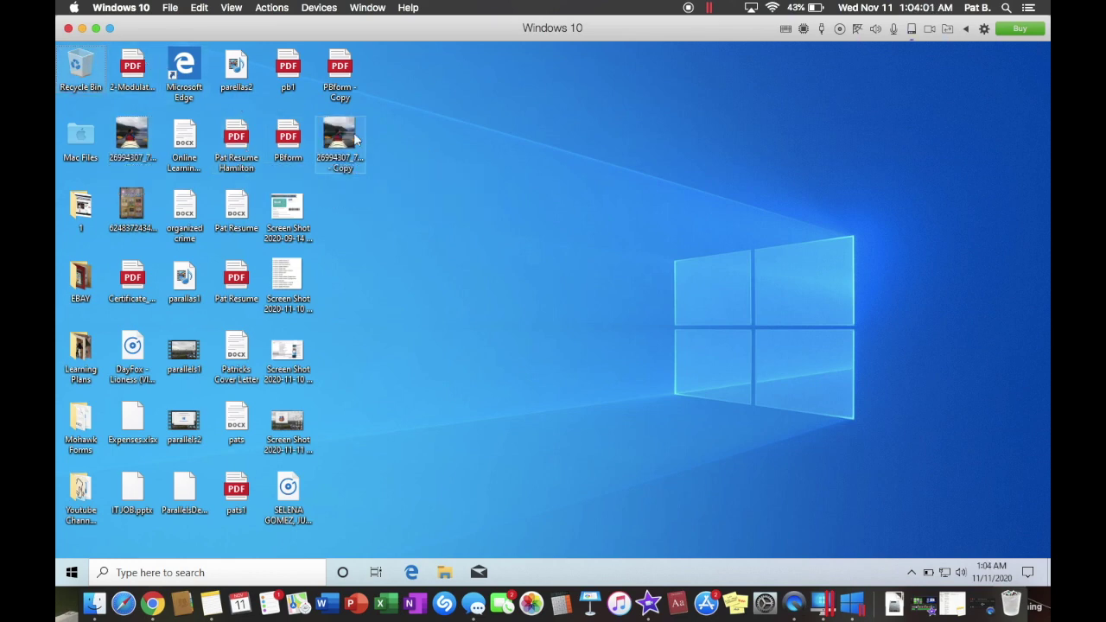
Minimize Windows, check the photo copy on the Mac desktop, then bring Windows 10 back
left_click(82, 28)
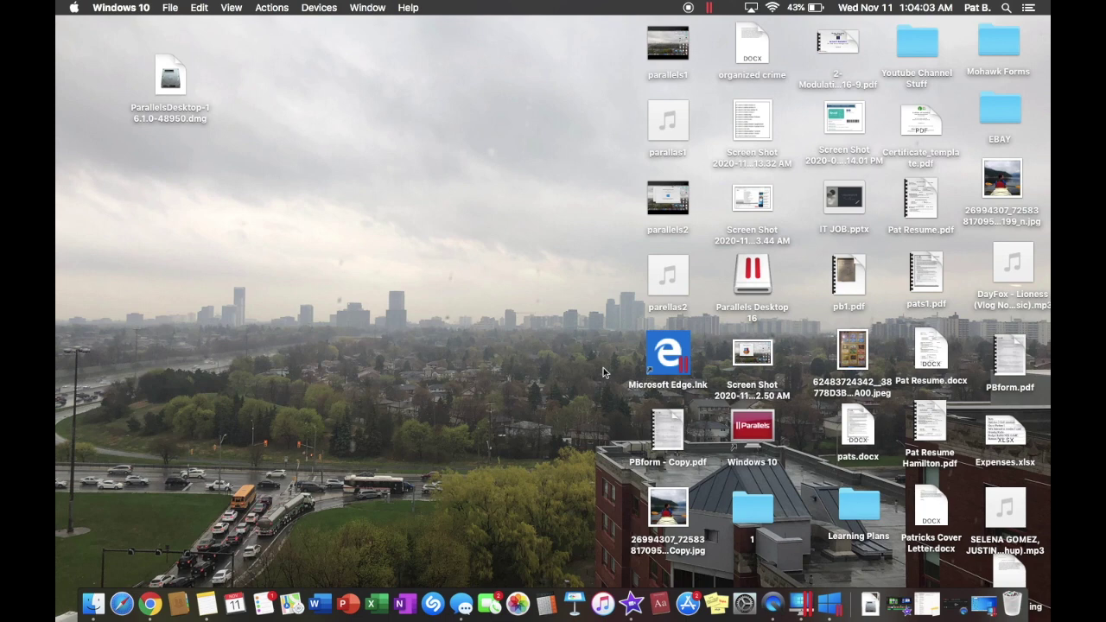
left_click(665, 510)
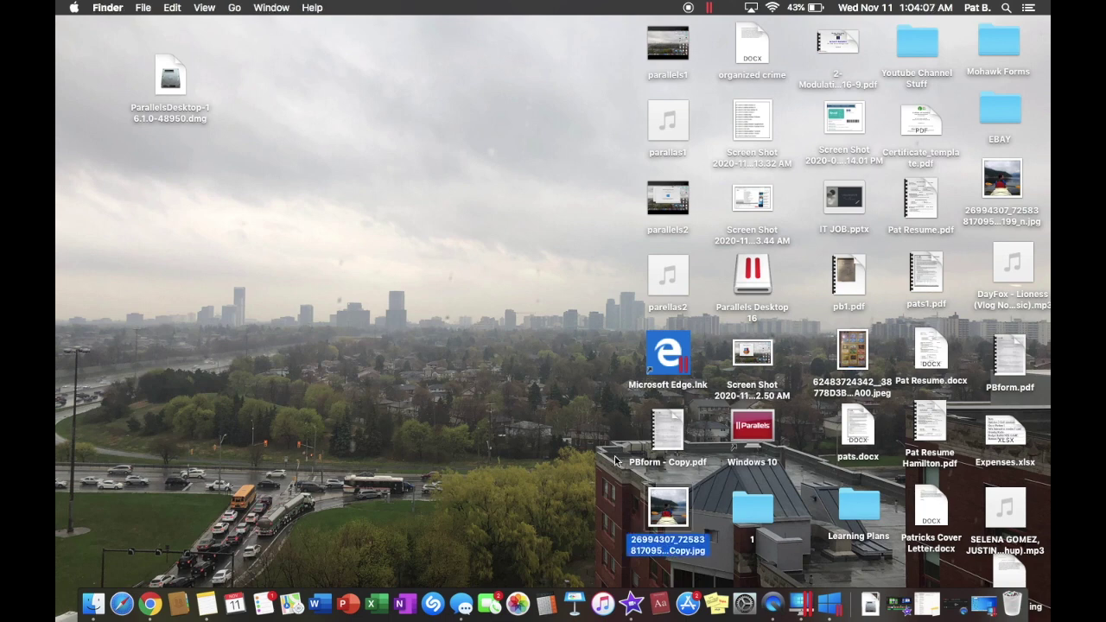
key("ctrl+Up")
key("ctrl+Up")
left_click(978, 600)
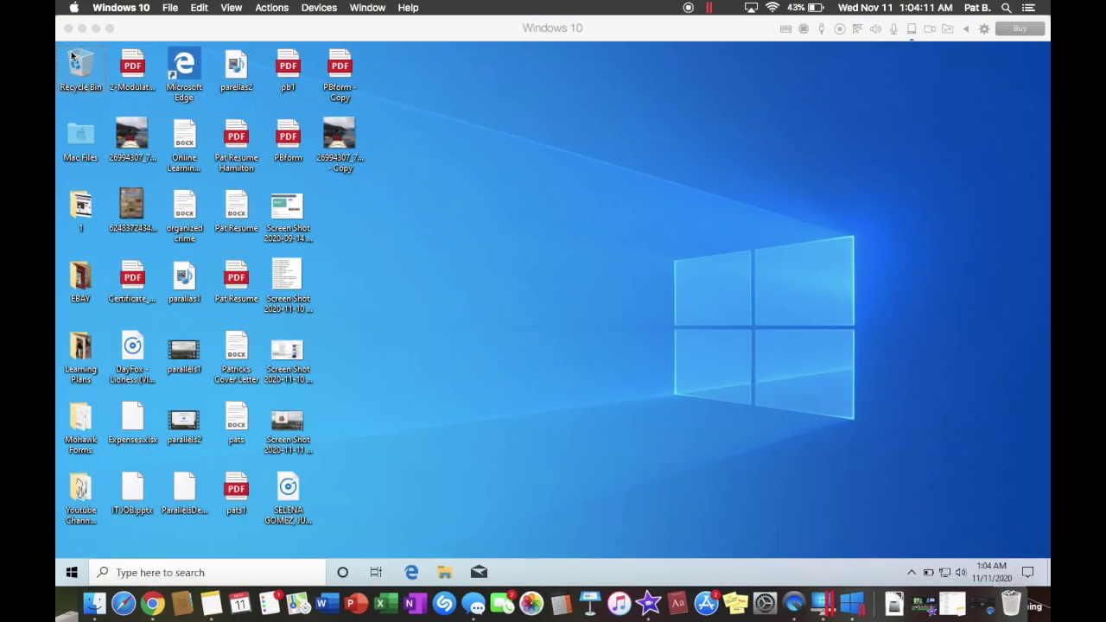